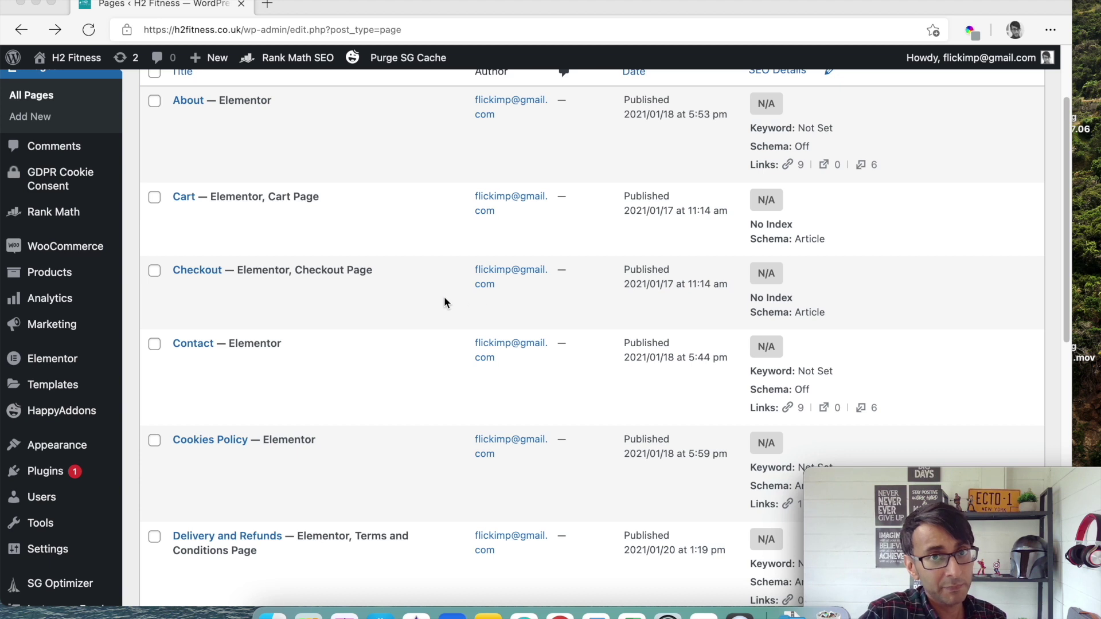
Step: Leave the WordPress dashboard and visit the live H2 Fitness site from the admin bar
{"action": "left_click", "coordinate": [148, 148]}
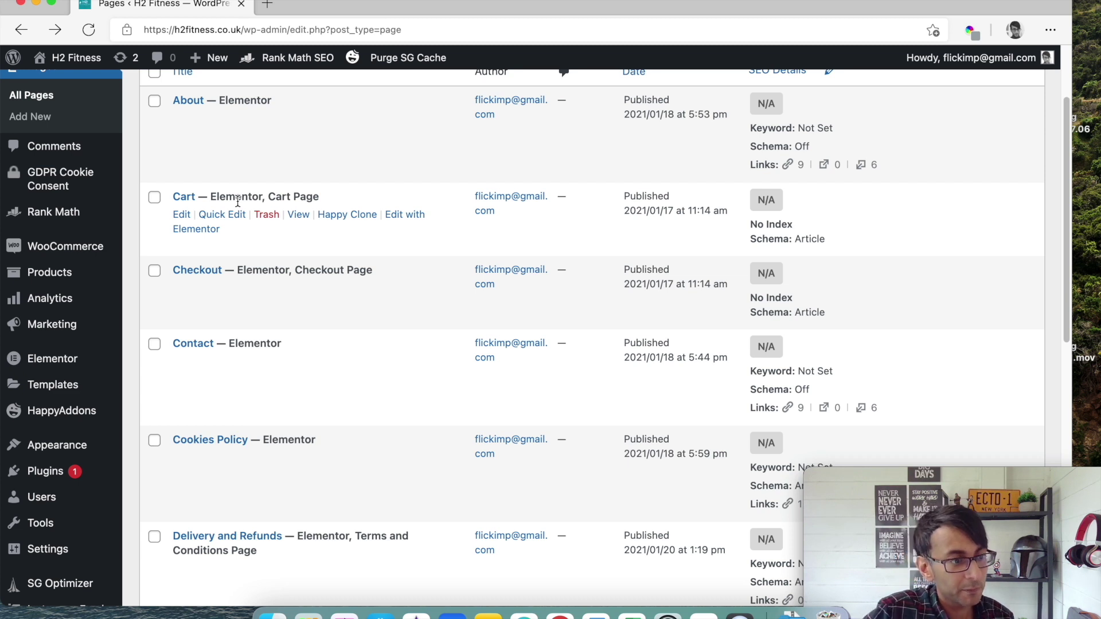
{"action": "mouse_move", "coordinate": [69, 57]}
{"action": "left_click", "coordinate": [74, 86]}
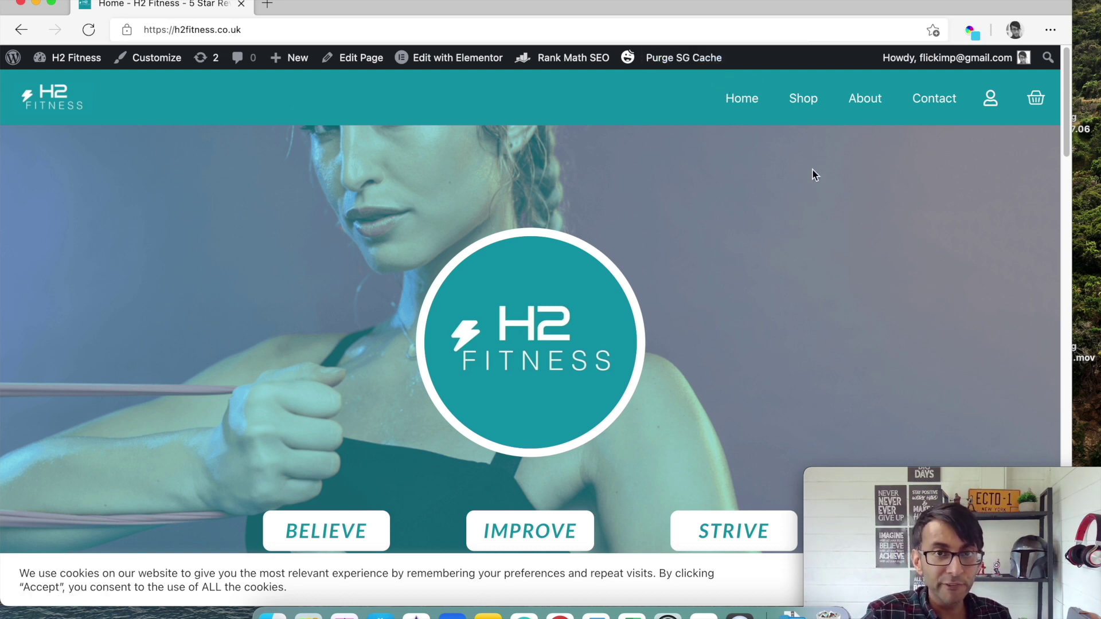
Step: Add Latex Long Resistance Bands (£30.00) from the Shop to the cart and open the Cart page
{"action": "left_click", "coordinate": [811, 107]}
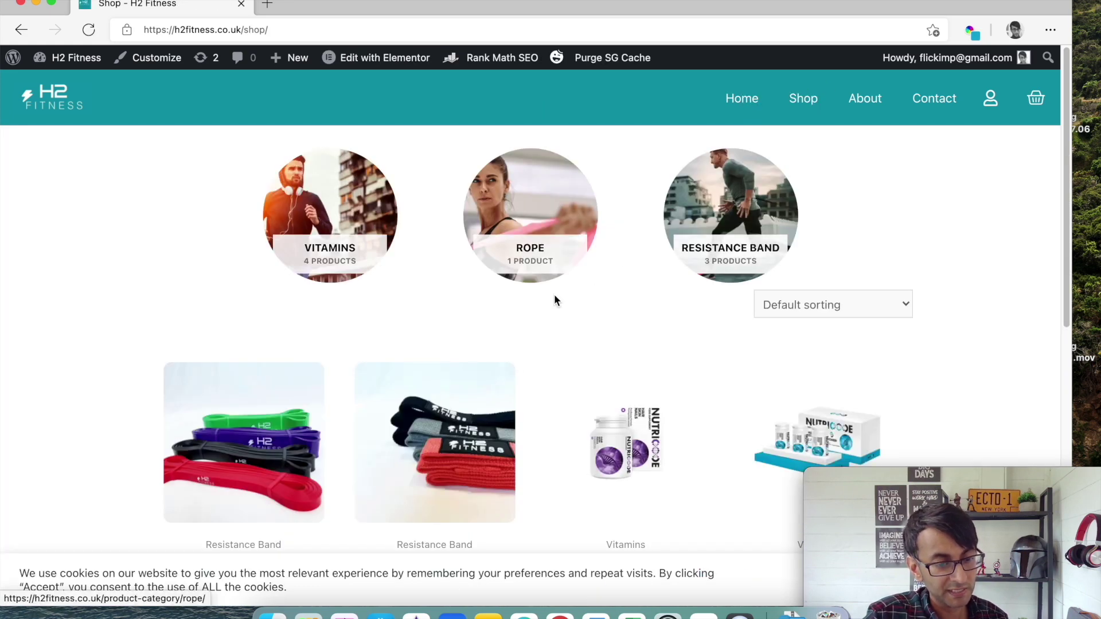
{"action": "scroll", "coordinate": [554, 295], "scroll_direction": "down", "scroll_amount": 3}
{"action": "left_click", "coordinate": [243, 462]}
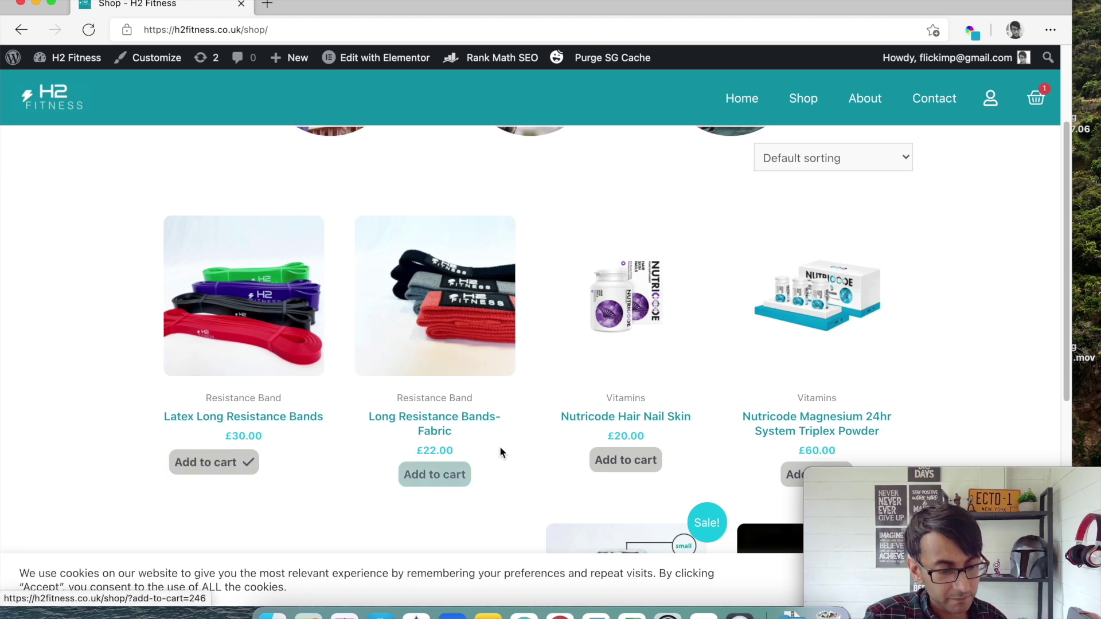
{"action": "left_click", "coordinate": [1035, 108]}
{"action": "left_click", "coordinate": [882, 323]}
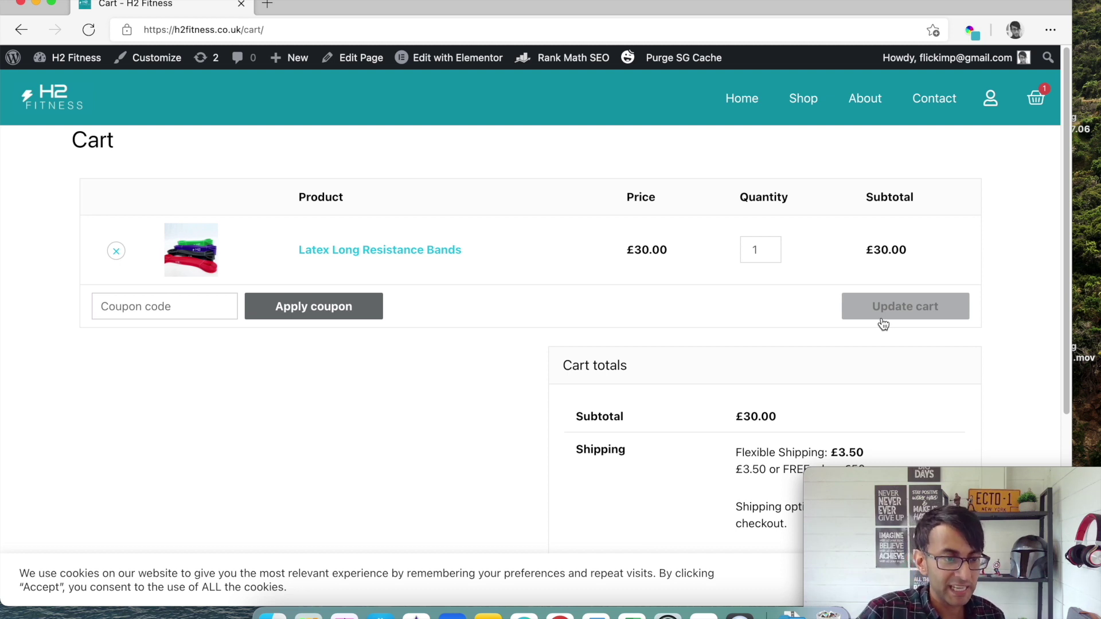
{"action": "mouse_move", "coordinate": [463, 64]}
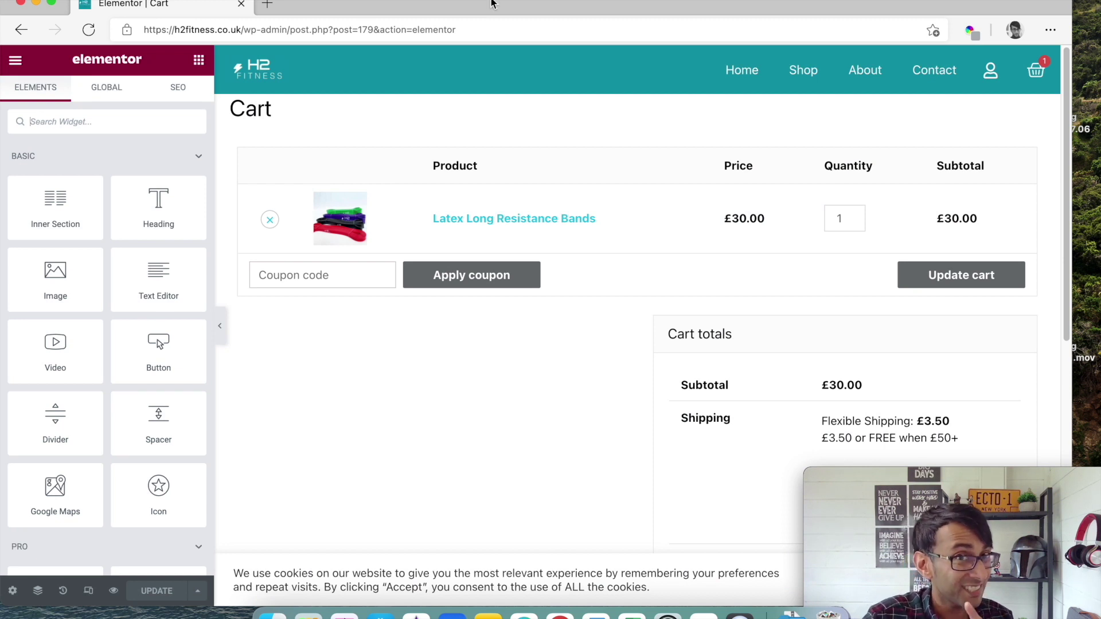
{"action": "left_click", "coordinate": [21, 29]}
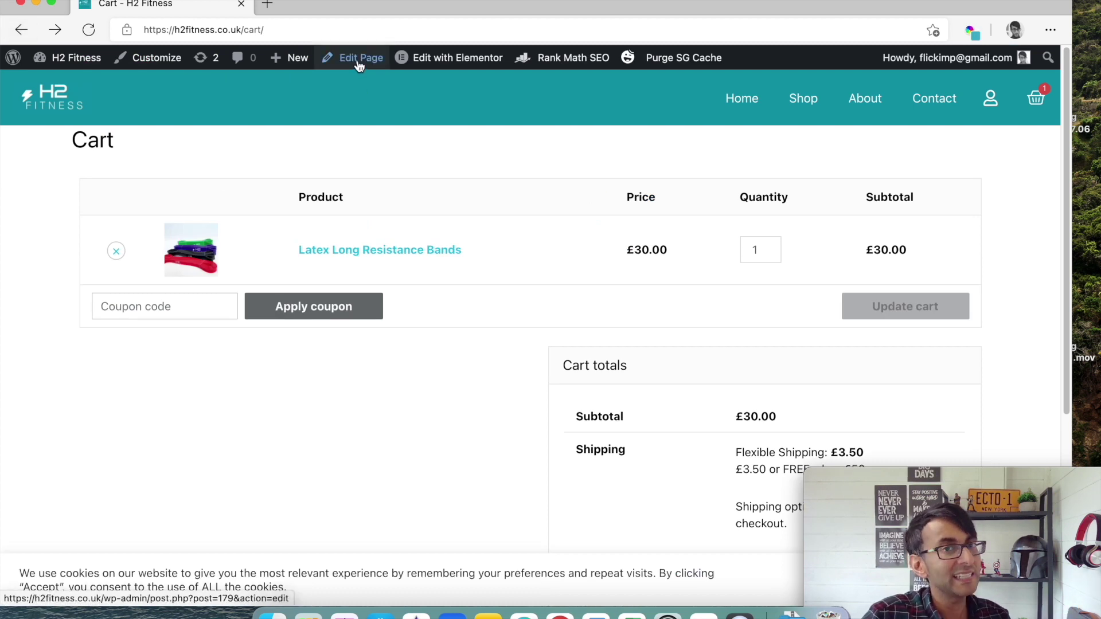
{"action": "left_click", "coordinate": [431, 63]}
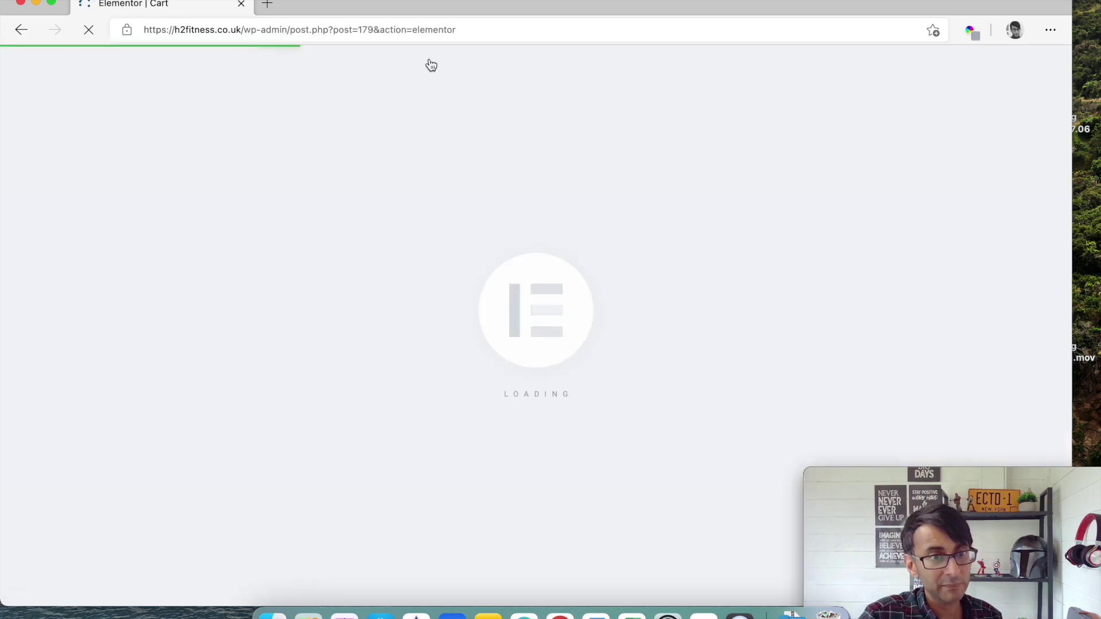
{"action": "left_click", "coordinate": [21, 30]}
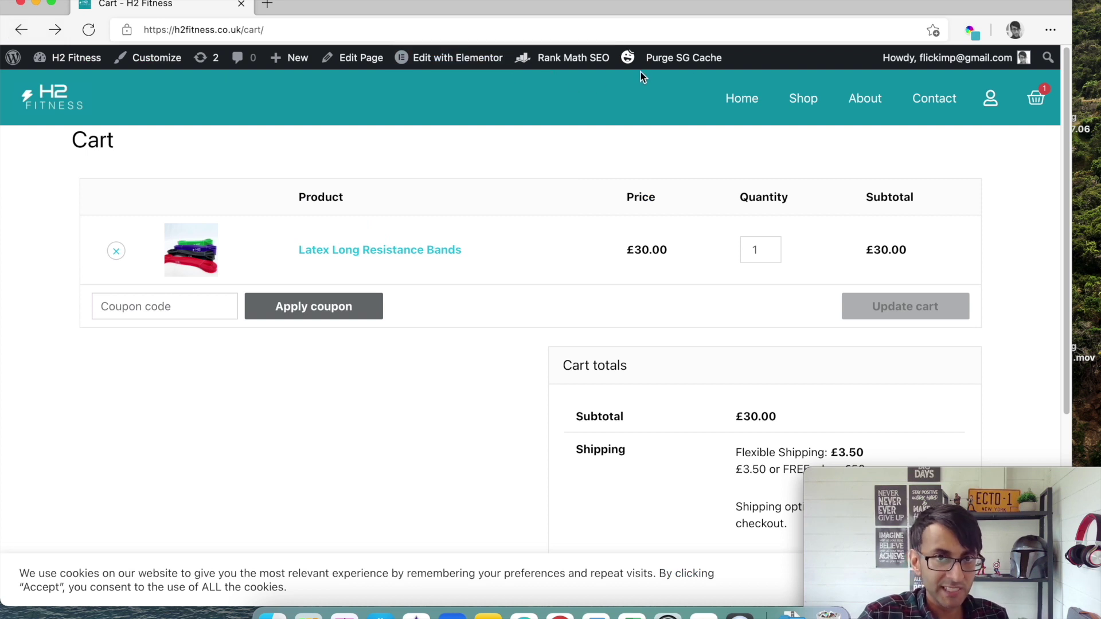
{"action": "left_click", "coordinate": [374, 59]}
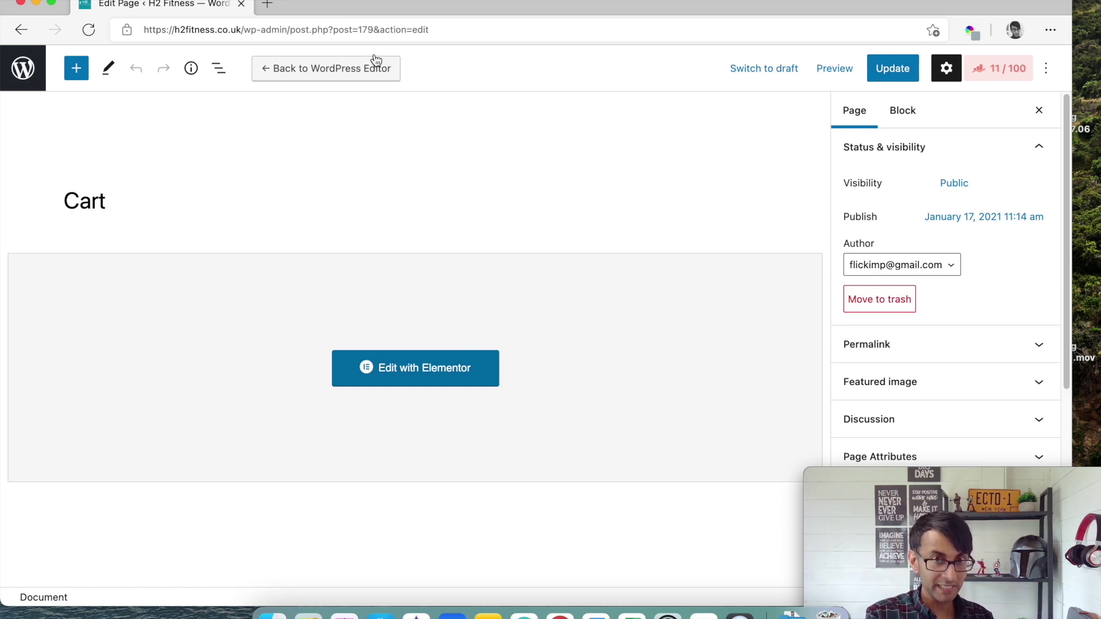
{"action": "left_click", "coordinate": [420, 368]}
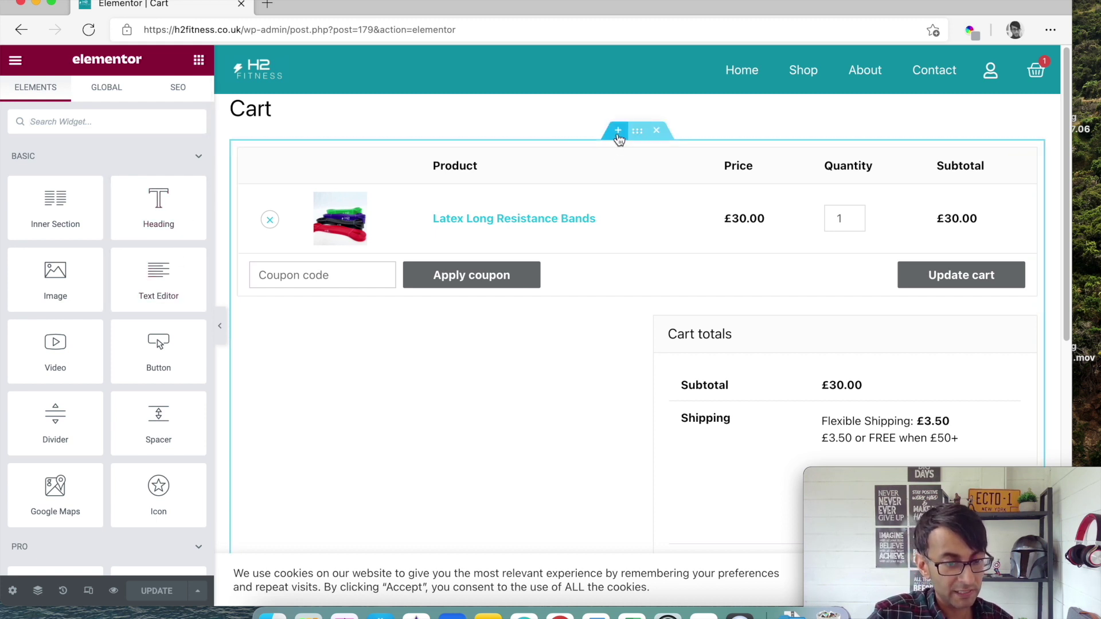
{"action": "left_click", "coordinate": [618, 133]}
{"action": "left_click_drag", "start_coordinate": [159, 207], "coordinate": [335, 204]}
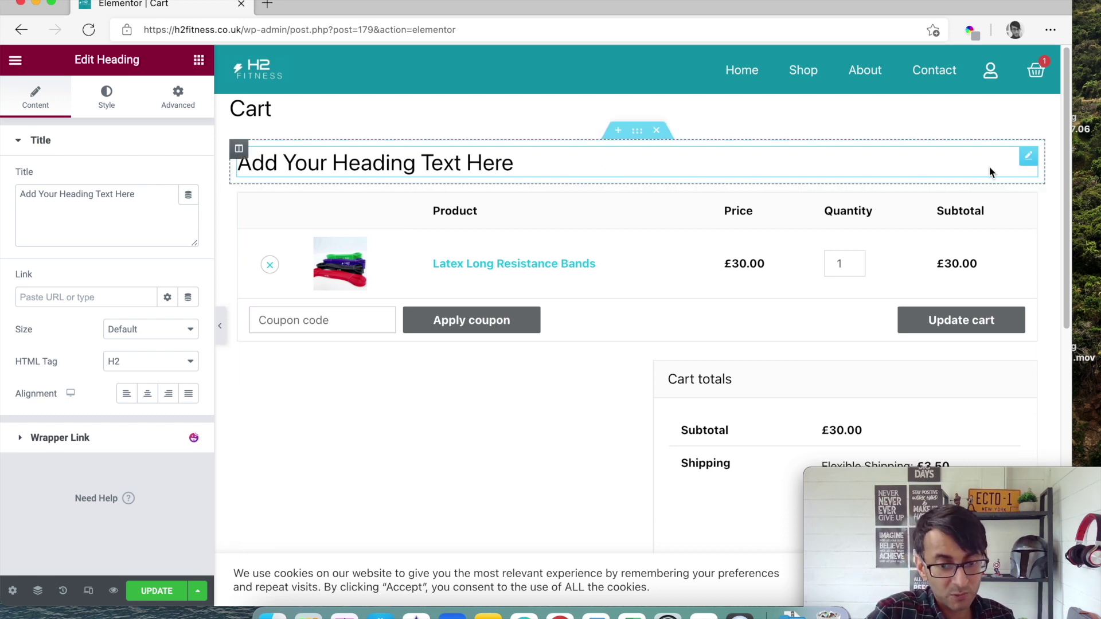
{"action": "left_click", "coordinate": [656, 130]}
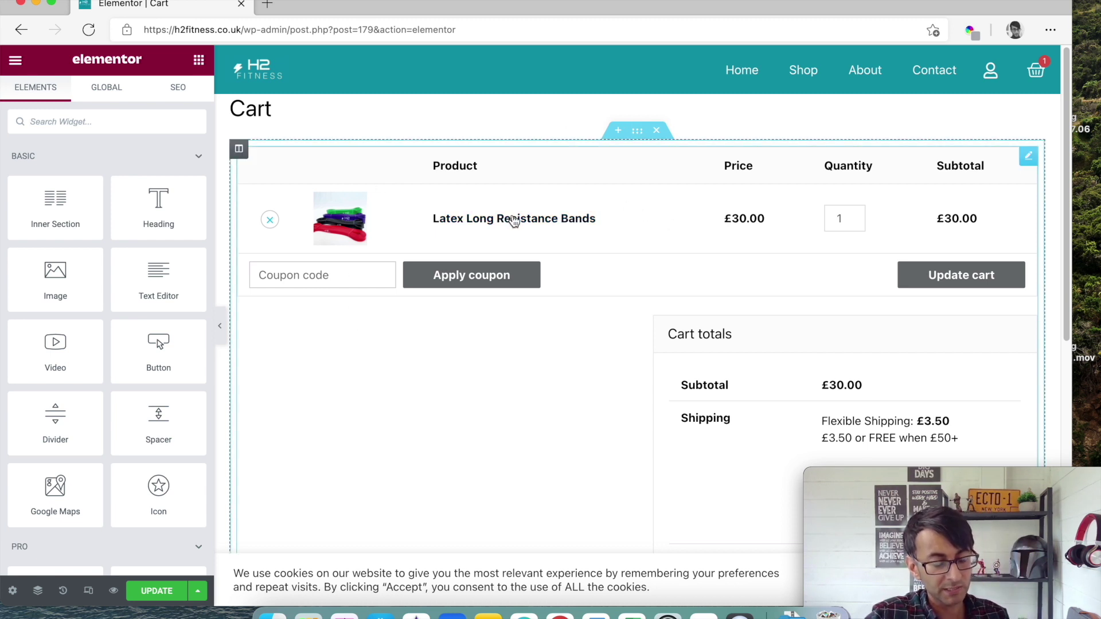
{"action": "left_click", "coordinate": [640, 138]}
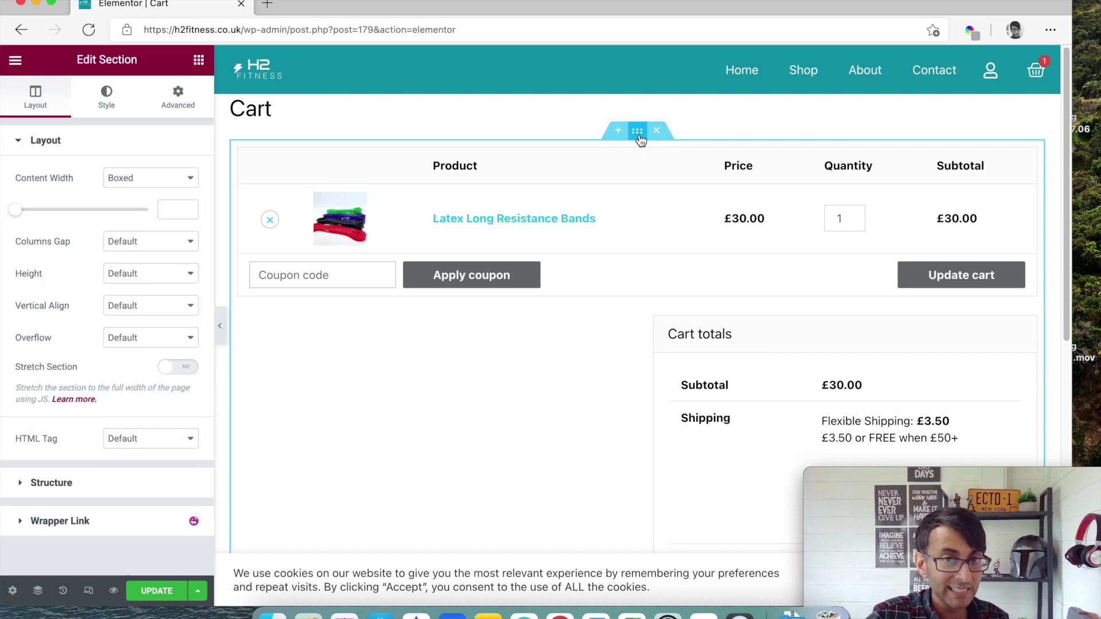
Step: Show the cart section's Style settings with its heading, text and link colour options
{"action": "left_click", "coordinate": [106, 101]}
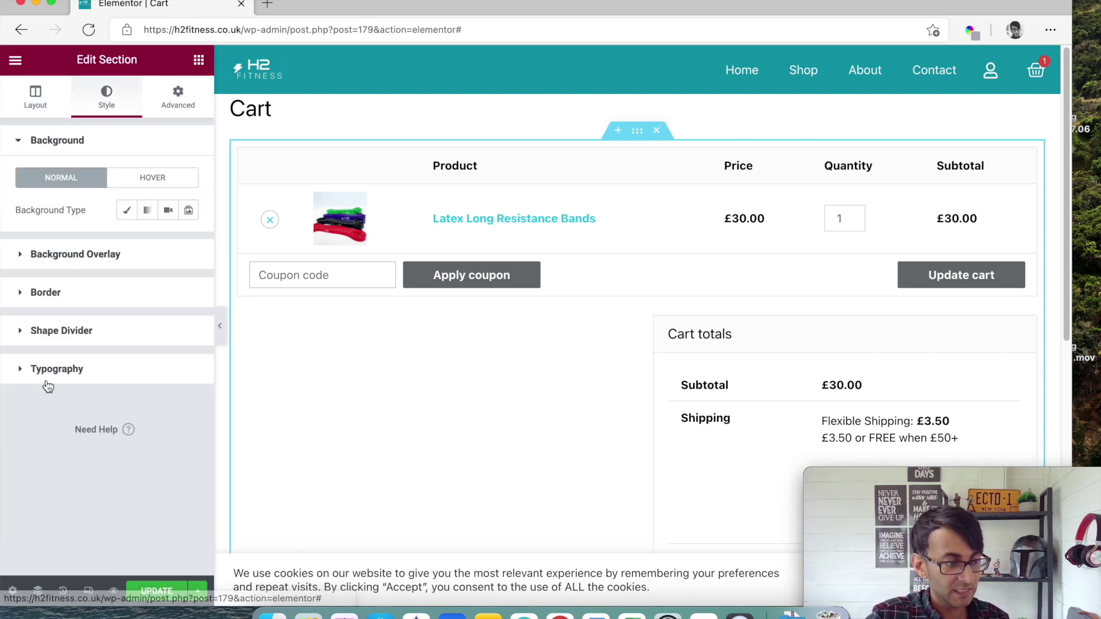
{"action": "left_click", "coordinate": [91, 370]}
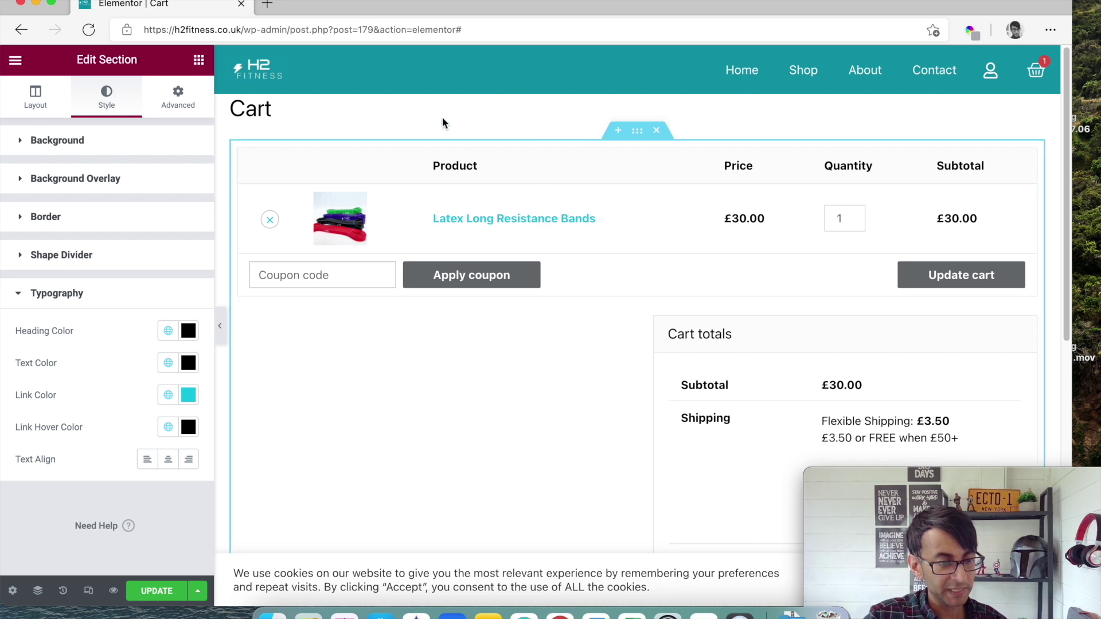
{"action": "left_click", "coordinate": [189, 396]}
{"action": "left_click_drag", "start_coordinate": [175, 323], "coordinate": [110, 321]}
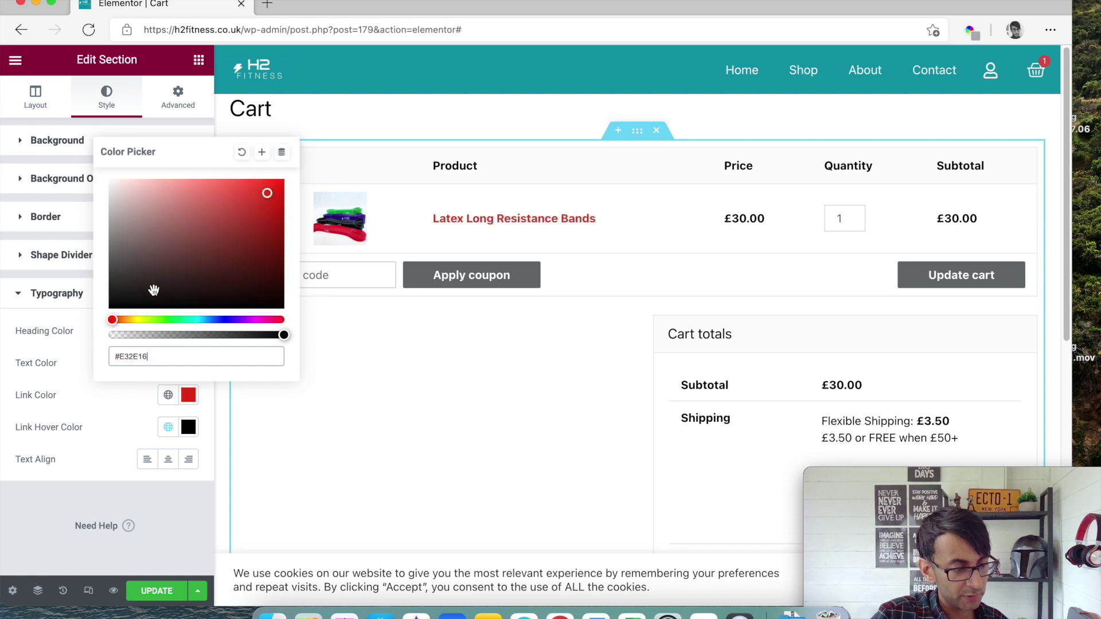
{"action": "left_click", "coordinate": [317, 422]}
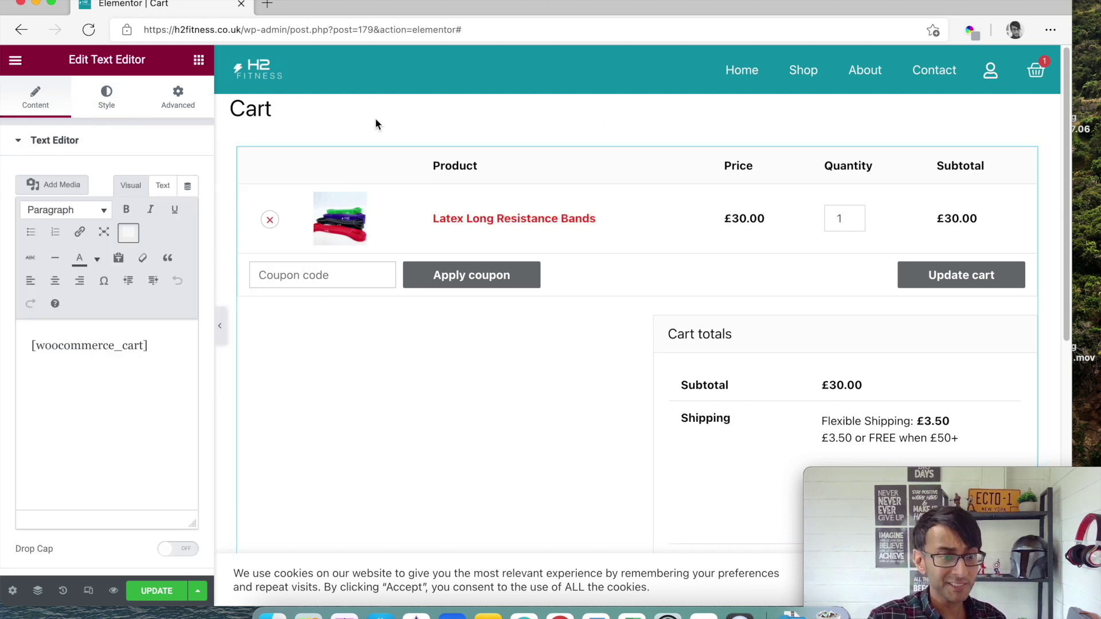
{"action": "left_click", "coordinate": [639, 133]}
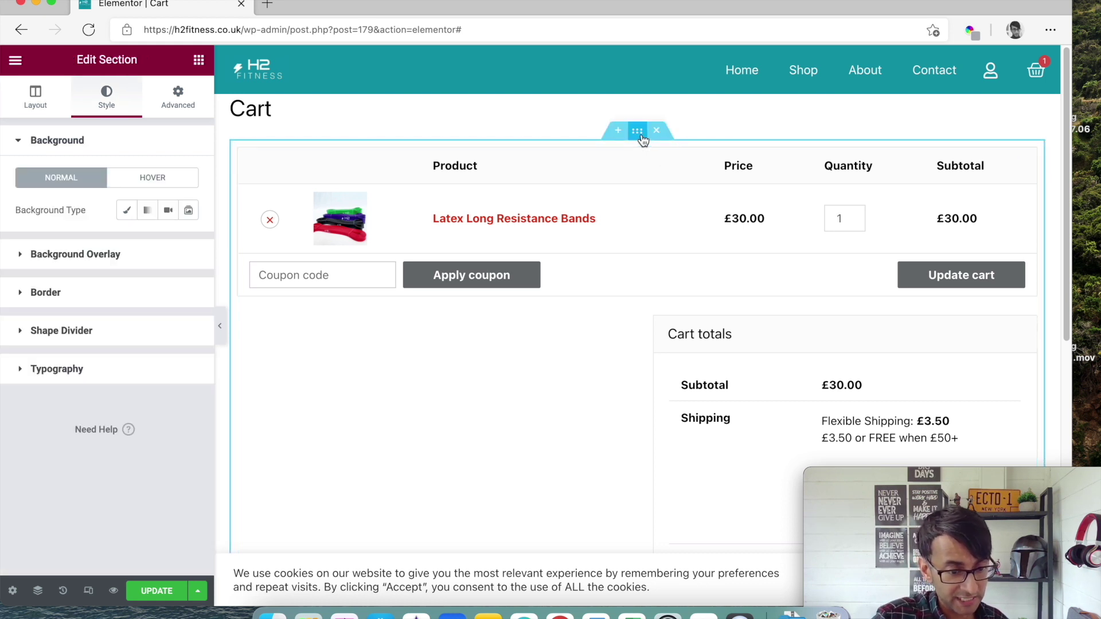
{"action": "left_click", "coordinate": [122, 367]}
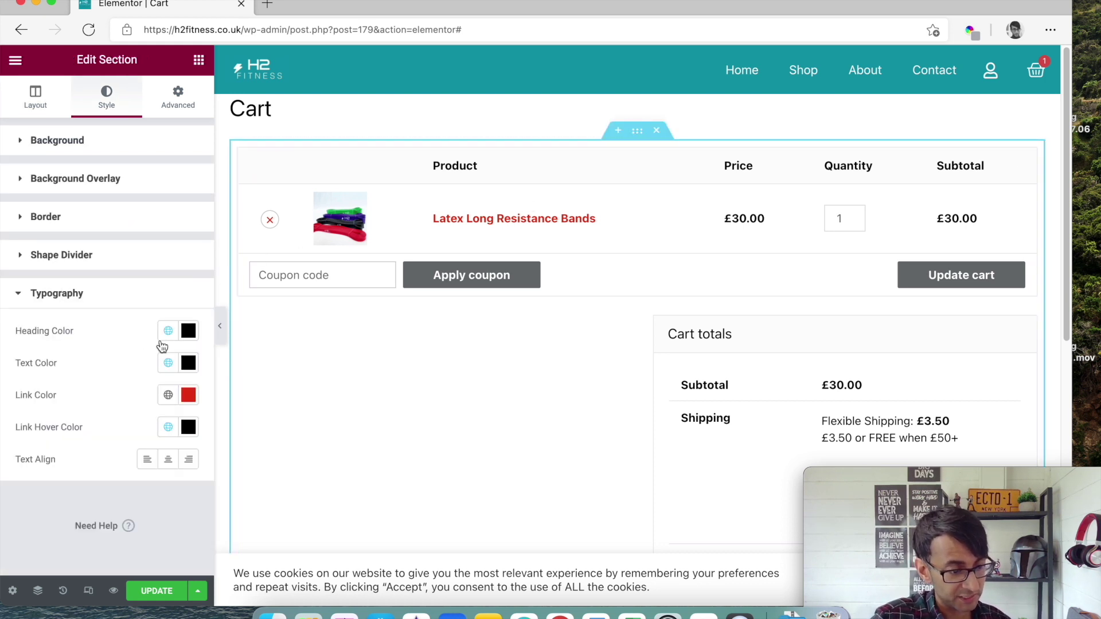
{"action": "left_click", "coordinate": [170, 364]}
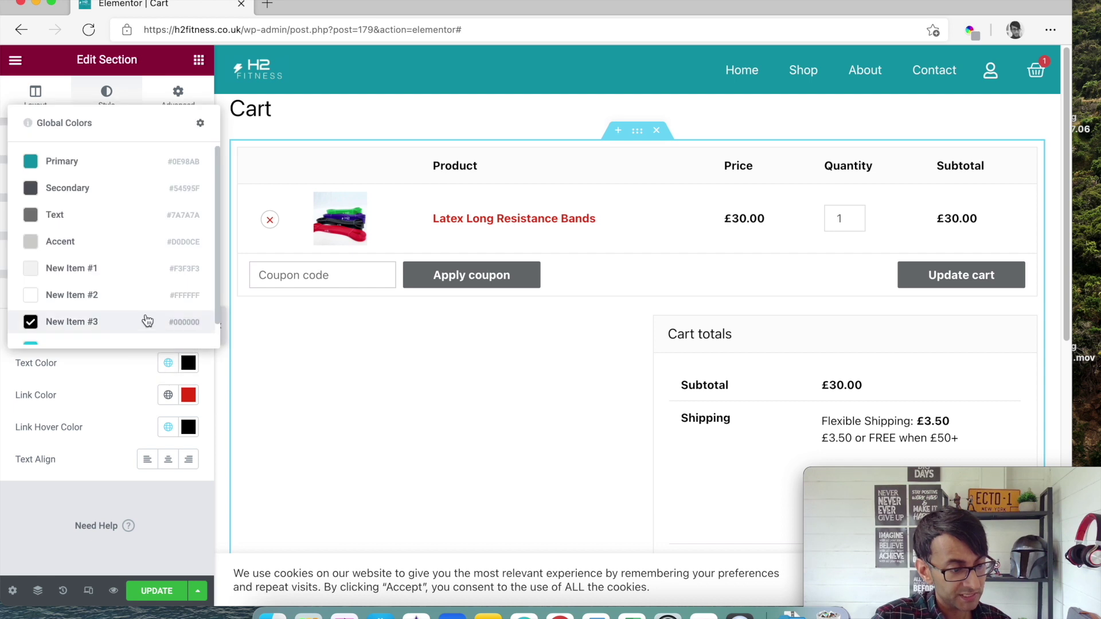
{"action": "left_click", "coordinate": [91, 160]}
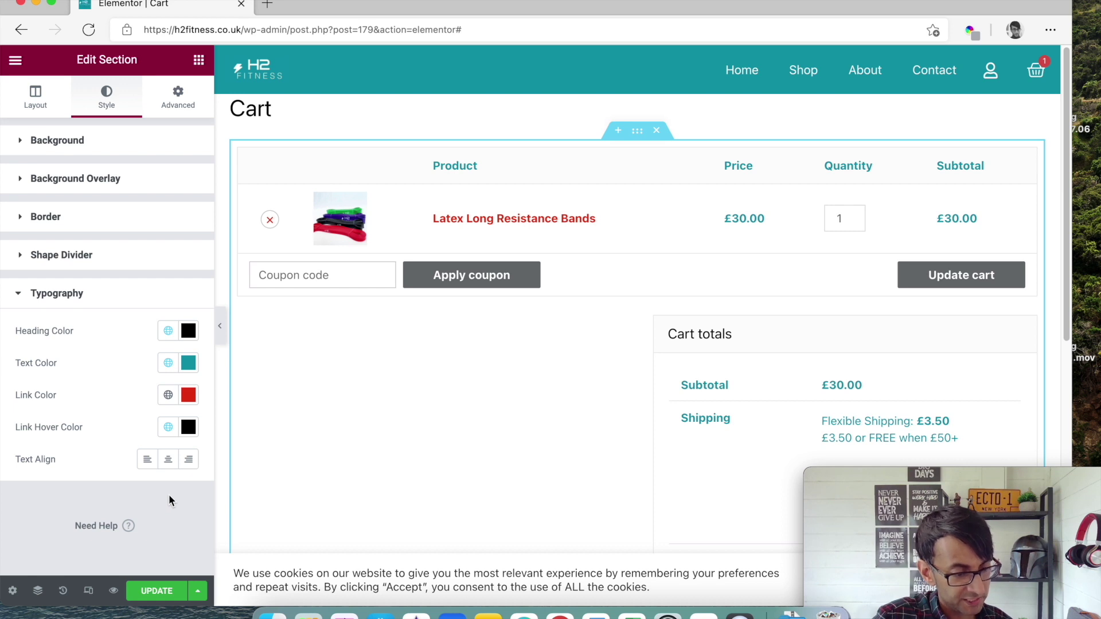
{"action": "key", "text": "super+z"}
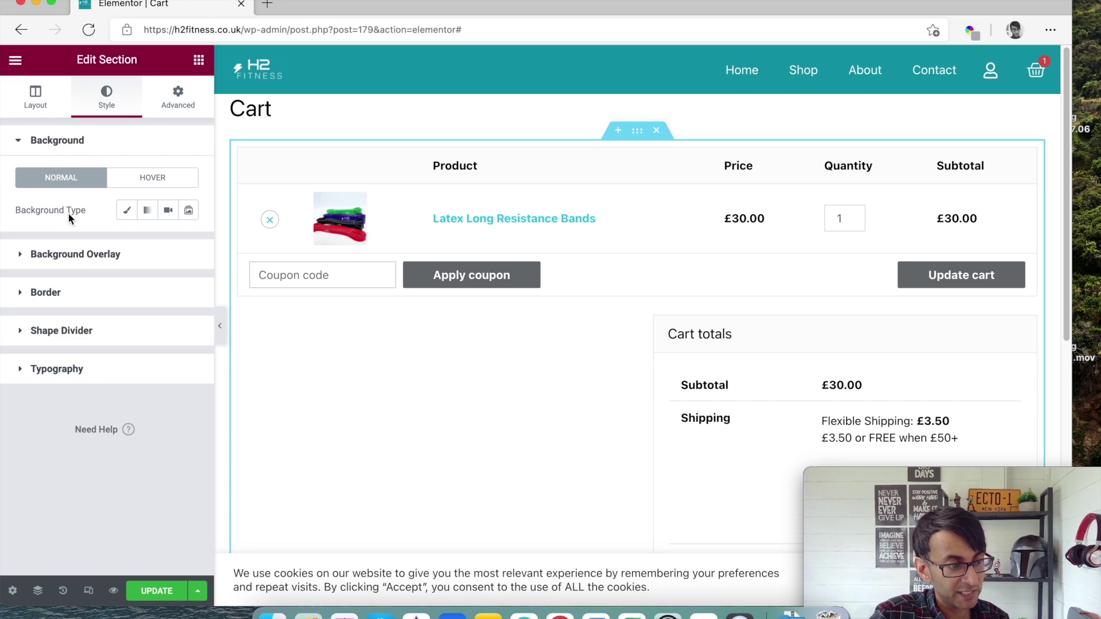
Step: Set Fitness-Images-2.png as the cart section's classic background image
{"action": "left_click", "coordinate": [127, 210]}
{"action": "left_click", "coordinate": [99, 316]}
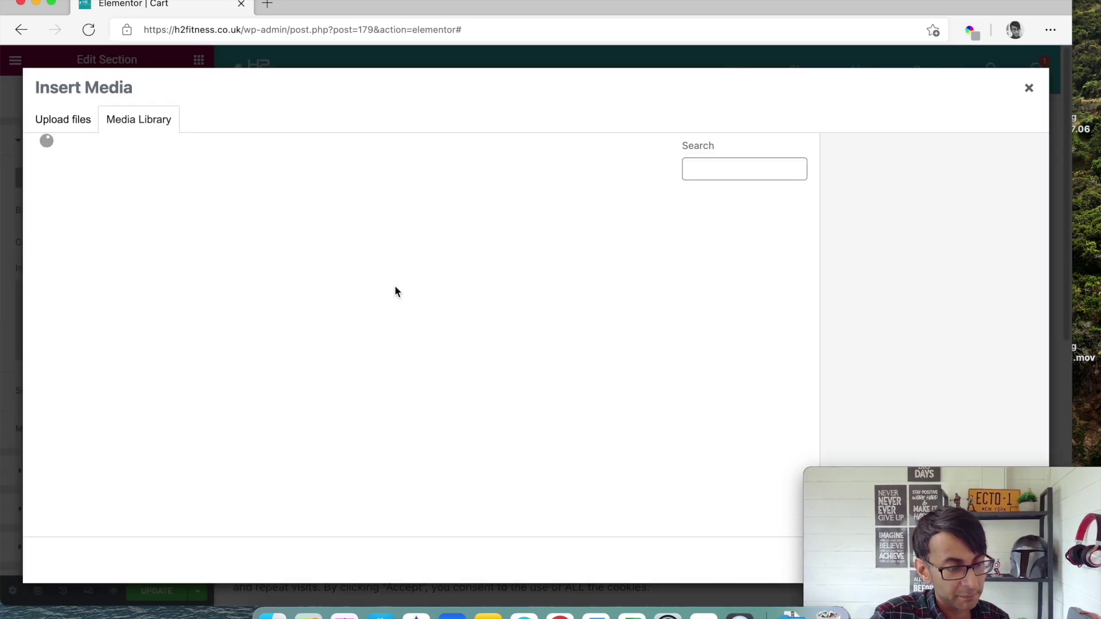
{"action": "scroll", "coordinate": [462, 388], "scroll_direction": "down", "scroll_amount": 3}
{"action": "left_click", "coordinate": [459, 397]}
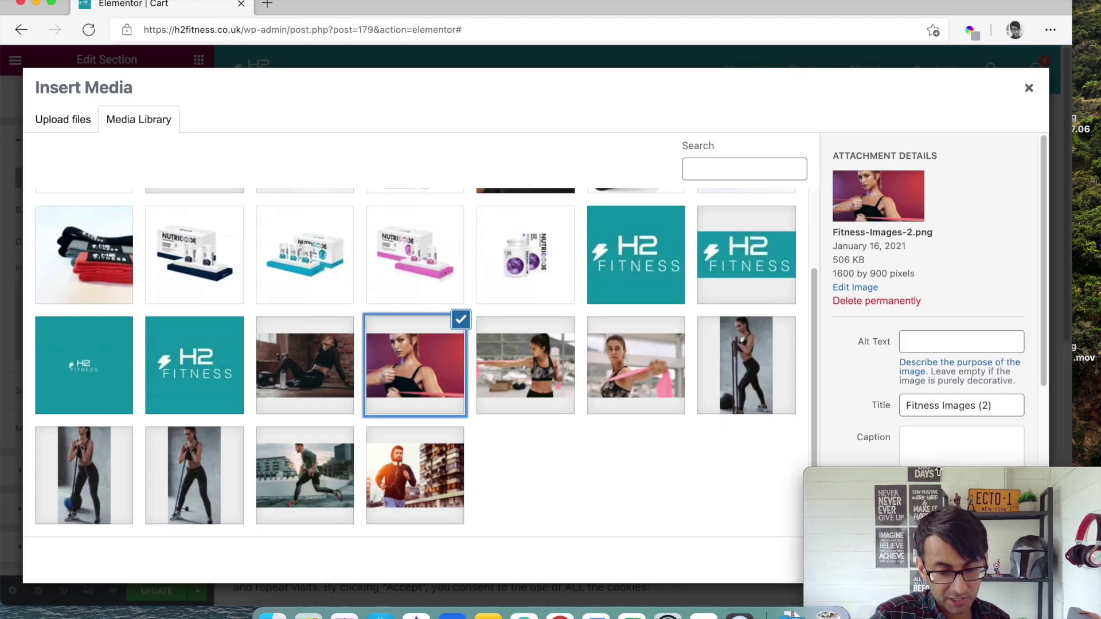
{"action": "left_click_drag", "start_coordinate": [972, 485], "coordinate": [746, 475]}
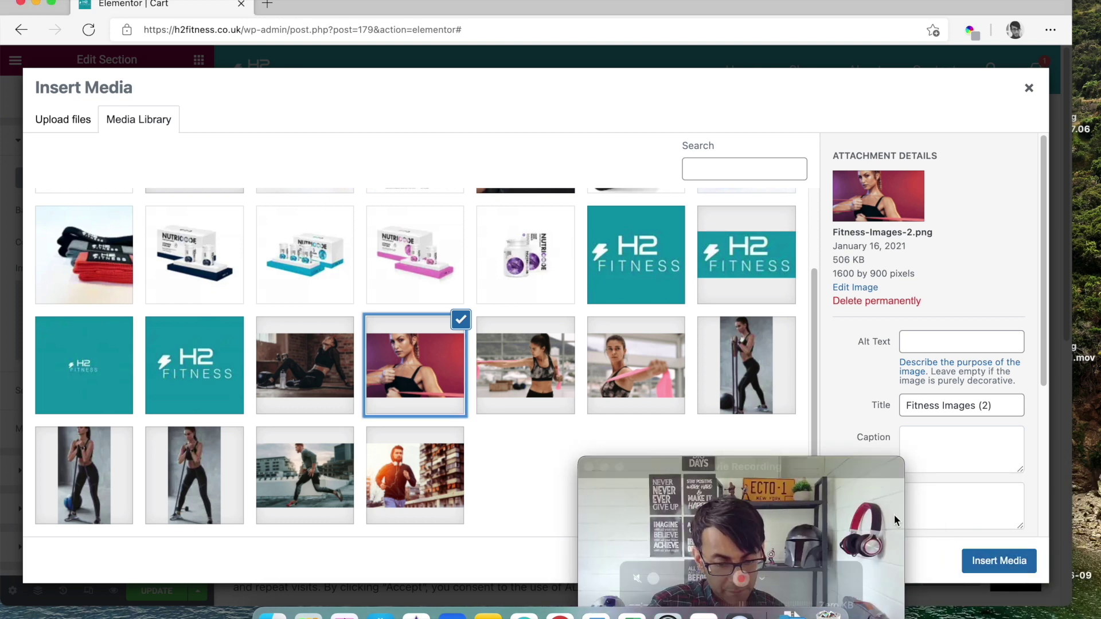
{"action": "left_click", "coordinate": [990, 560]}
{"action": "left_click_drag", "start_coordinate": [789, 470], "coordinate": [870, 480]}
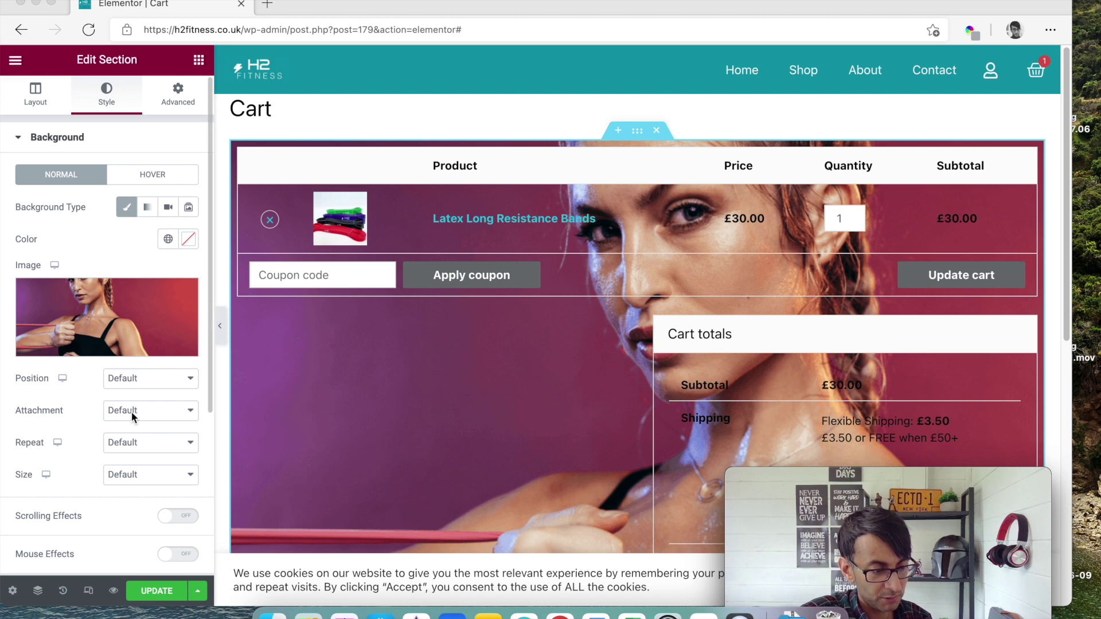
{"action": "scroll", "coordinate": [101, 433], "scroll_direction": "down", "scroll_amount": 4}
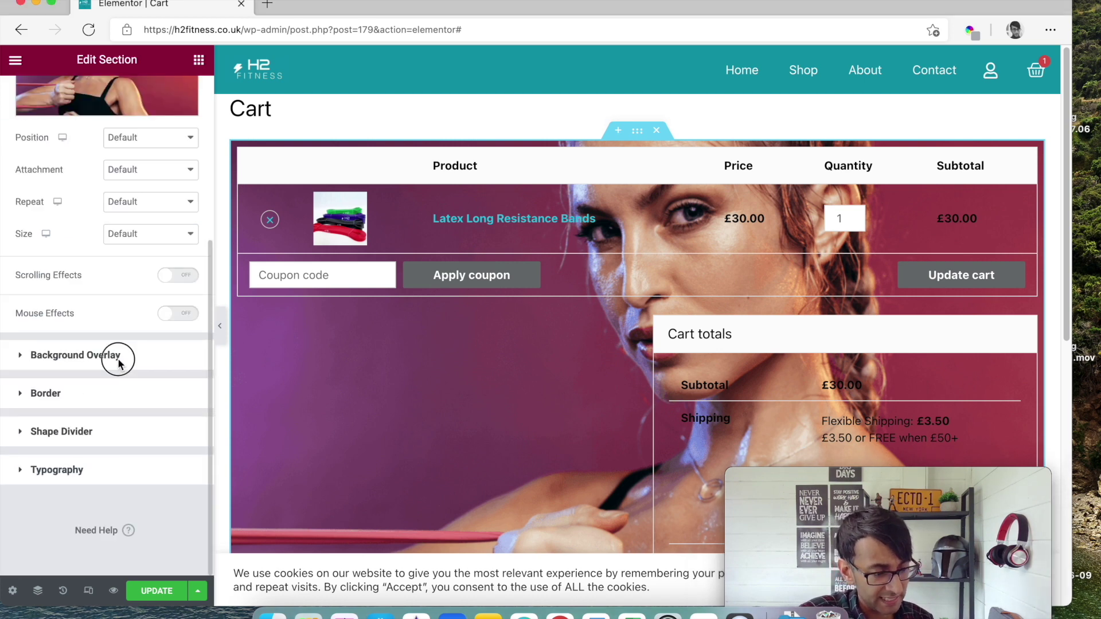
Step: Add a classic white background overlay at 0.85 opacity to the cart section
{"action": "left_click", "coordinate": [92, 360]}
{"action": "left_click", "coordinate": [167, 248]}
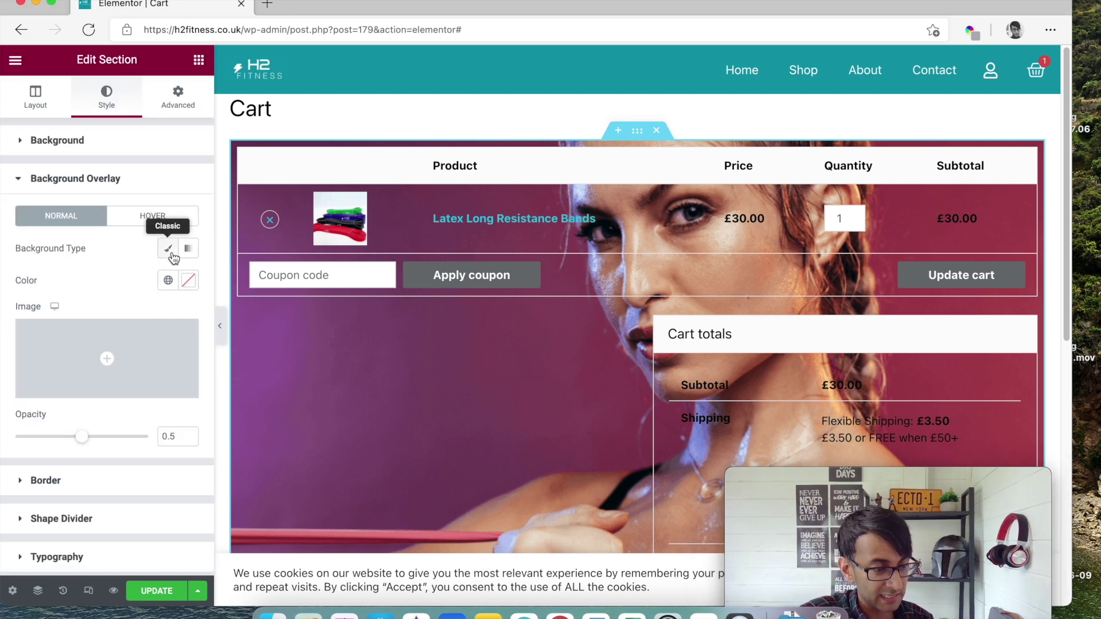
{"action": "left_click", "coordinate": [168, 282]}
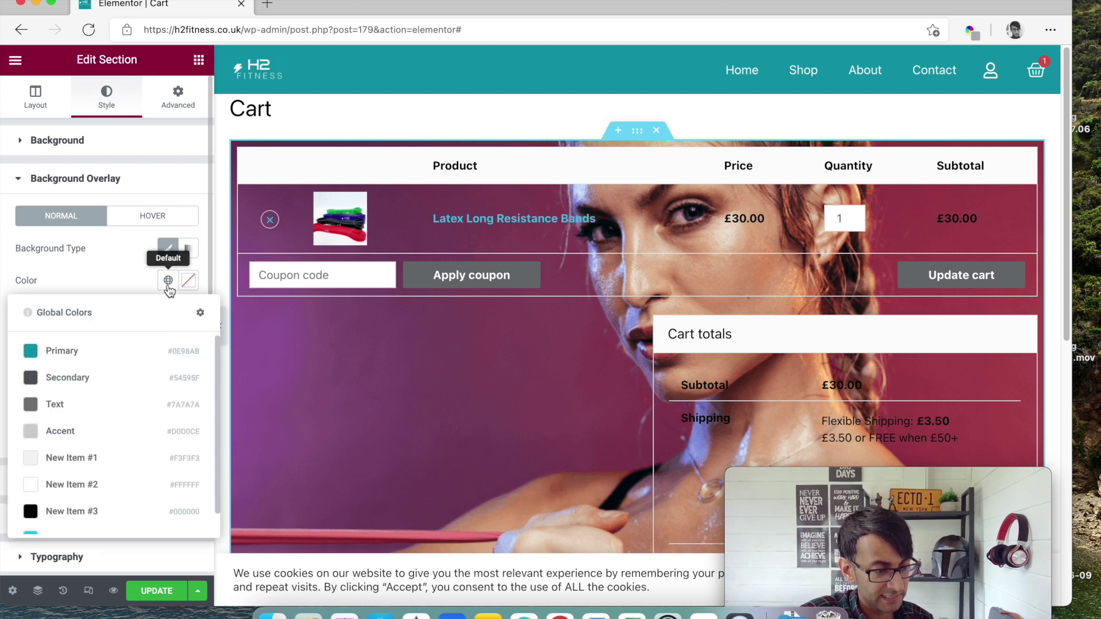
{"action": "left_click", "coordinate": [72, 485]}
{"action": "left_click", "coordinate": [83, 438]}
{"action": "left_click_drag", "start_coordinate": [83, 440], "coordinate": [128, 443]}
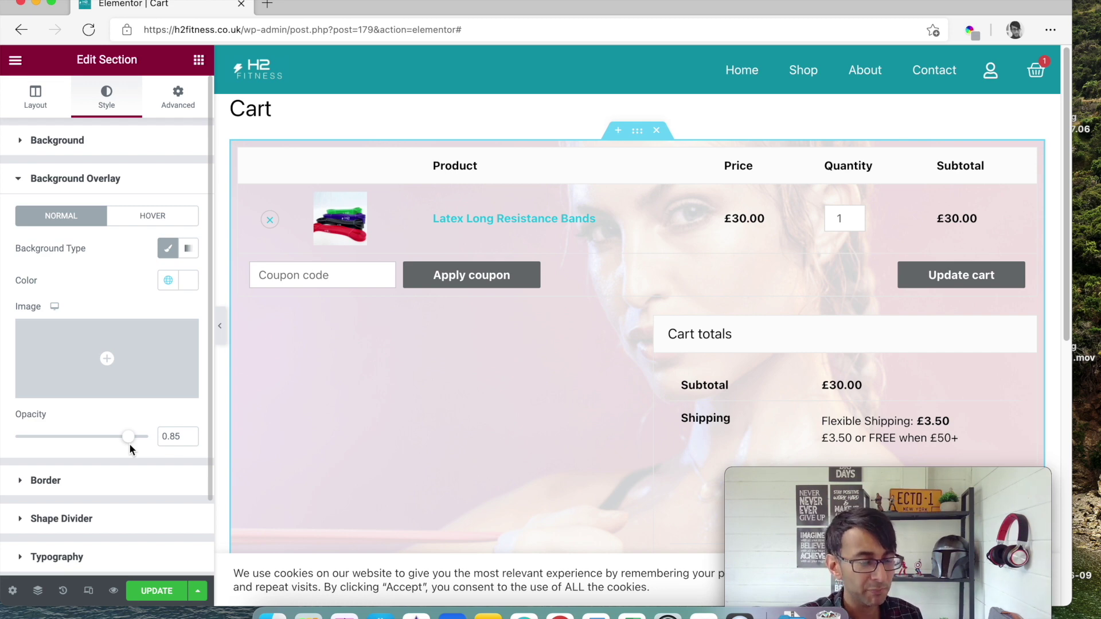
{"action": "scroll", "coordinate": [251, 411], "scroll_direction": "down", "scroll_amount": 7}
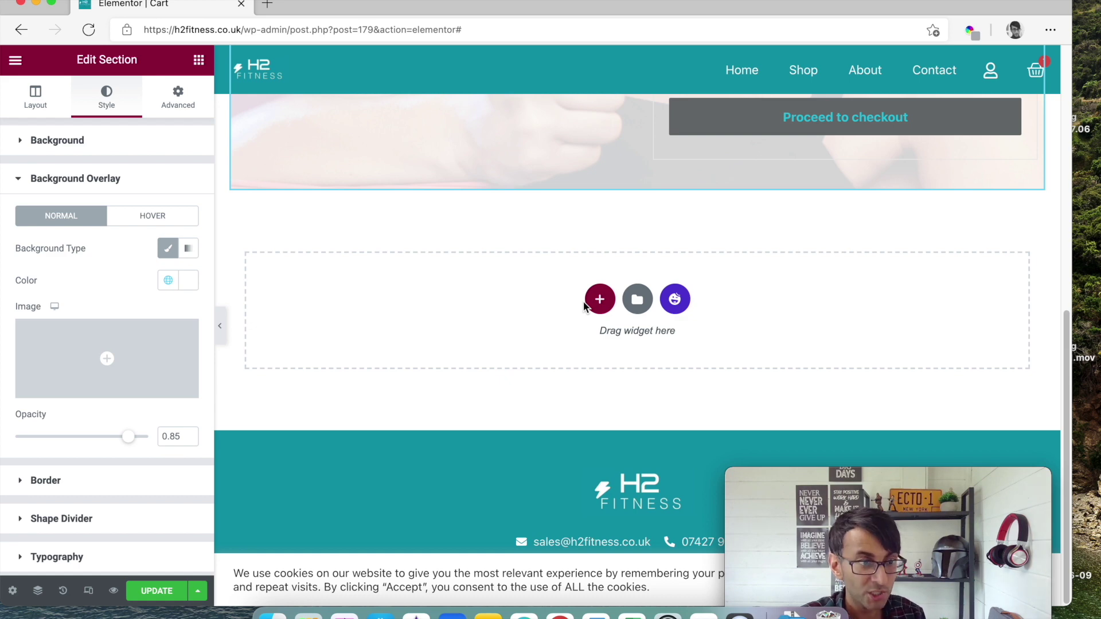
{"action": "left_click", "coordinate": [21, 30]}
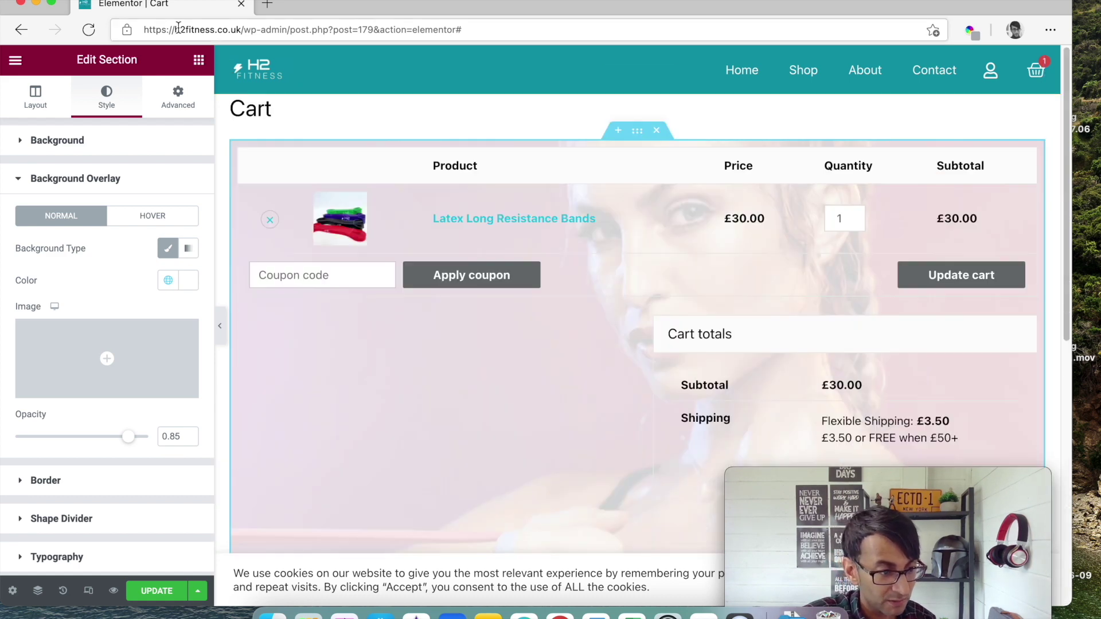
Step: Go to /wp-admin/ and confirm leaving the Elementor editor
{"action": "left_click", "coordinate": [21, 32]}
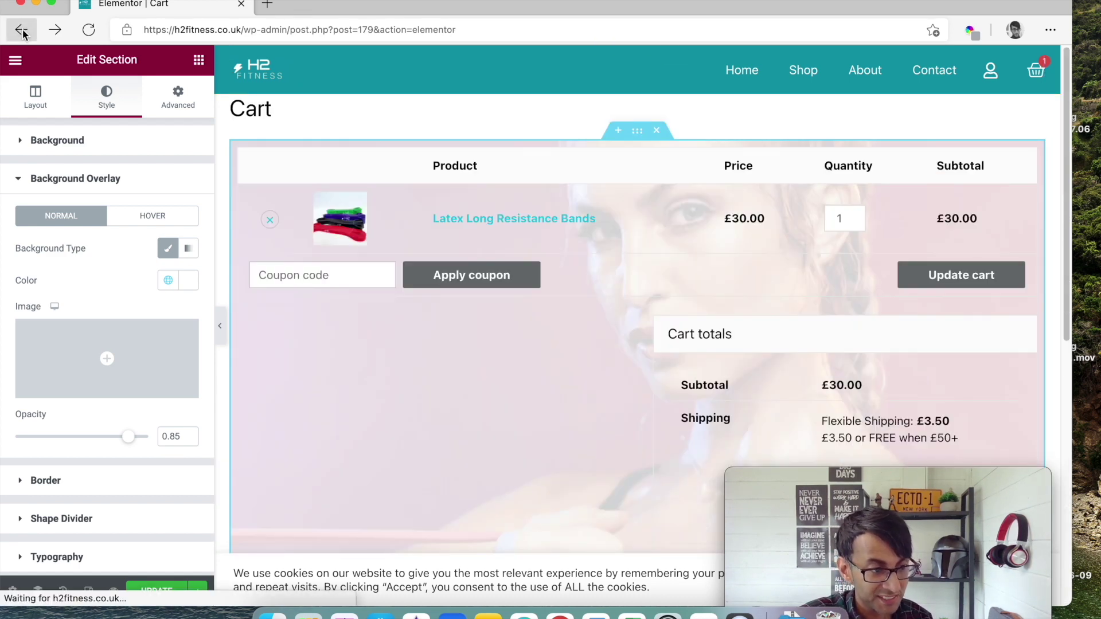
{"action": "left_click", "coordinate": [286, 30]}
{"action": "left_click_drag", "start_coordinate": [291, 29], "coordinate": [500, 53]}
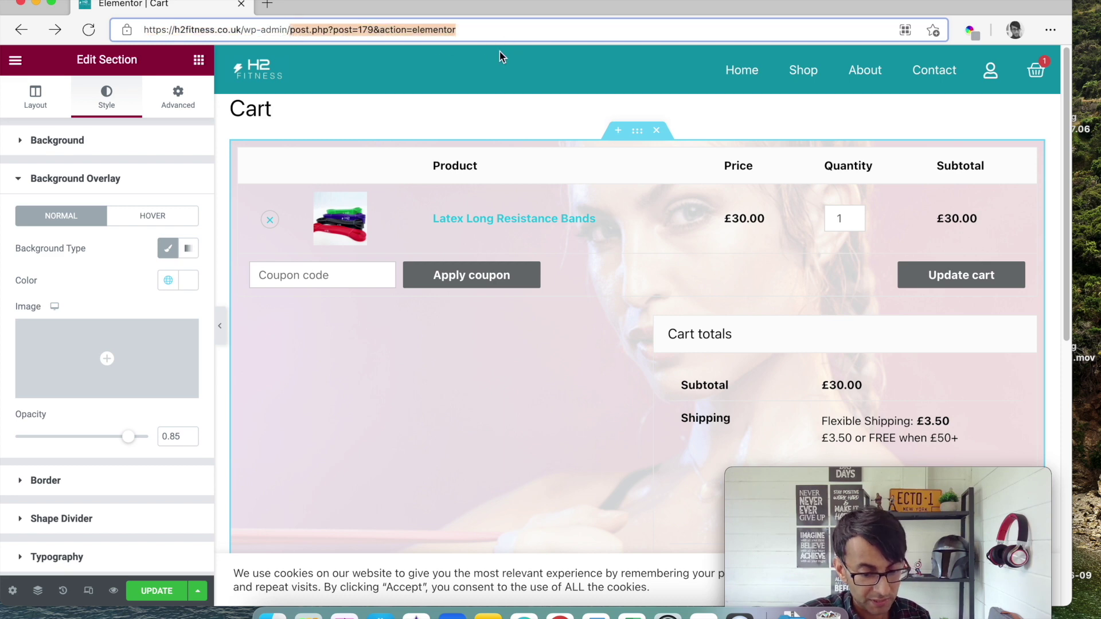
{"action": "key", "text": "BackSpace"}
{"action": "key", "text": "Return"}
{"action": "left_click", "coordinate": [595, 234]}
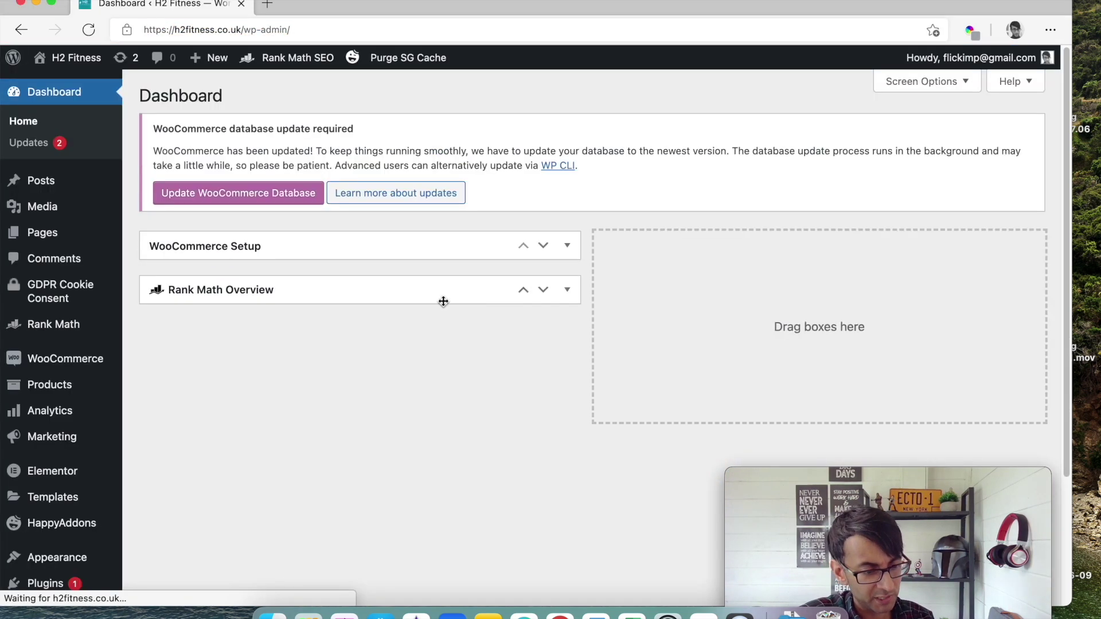
Step: Open All Pages, then visit the live H2 Fitness site
{"action": "mouse_move", "coordinate": [70, 241]}
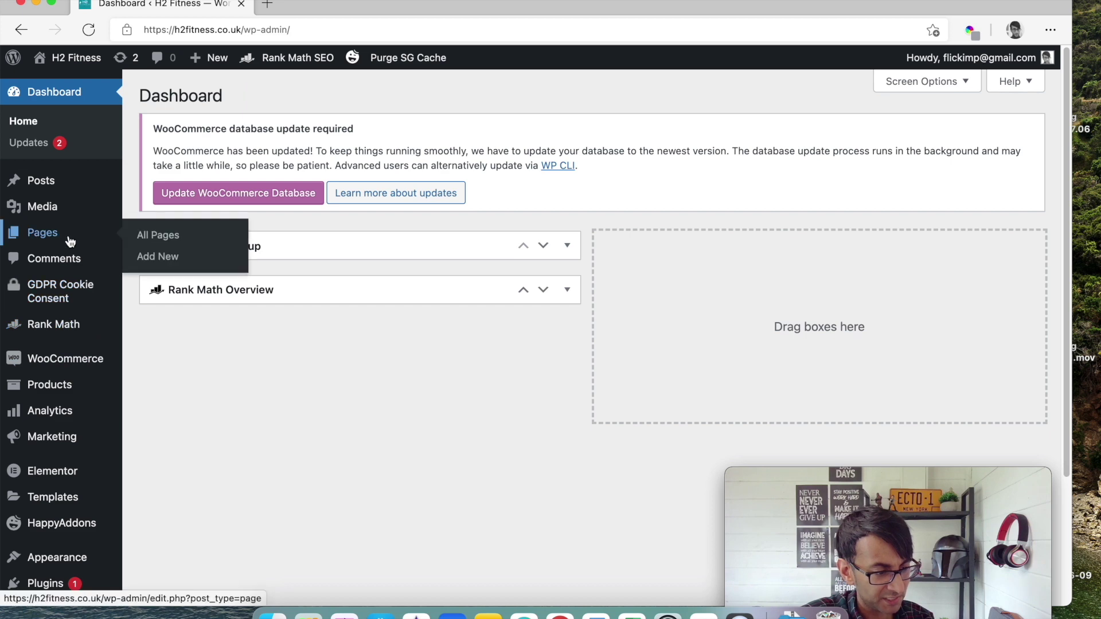
{"action": "left_click", "coordinate": [171, 240]}
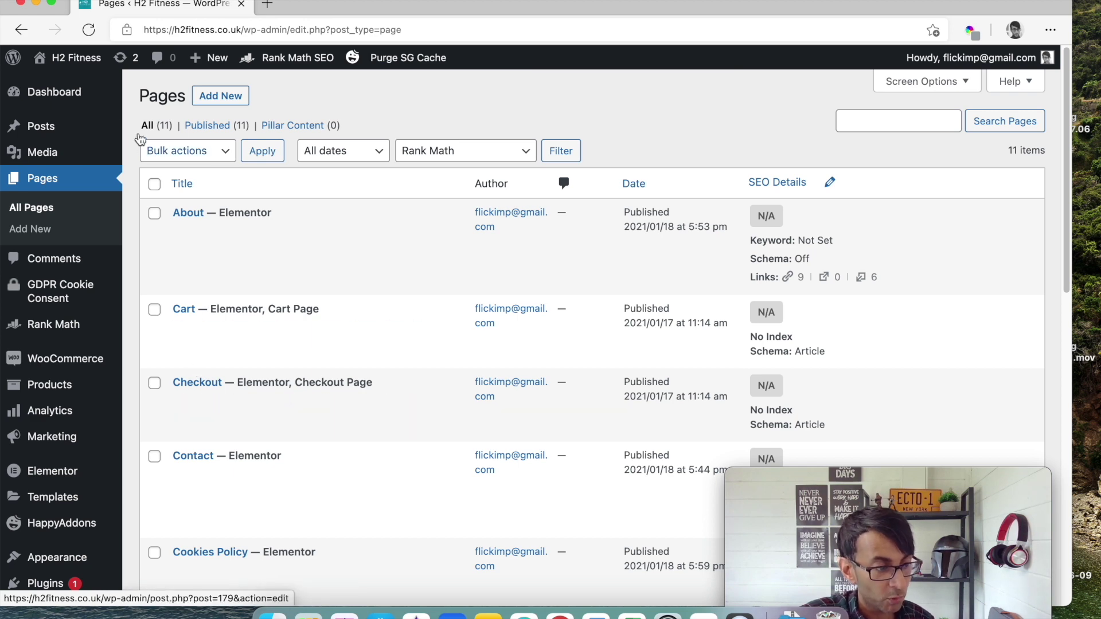
{"action": "left_click", "coordinate": [83, 86]}
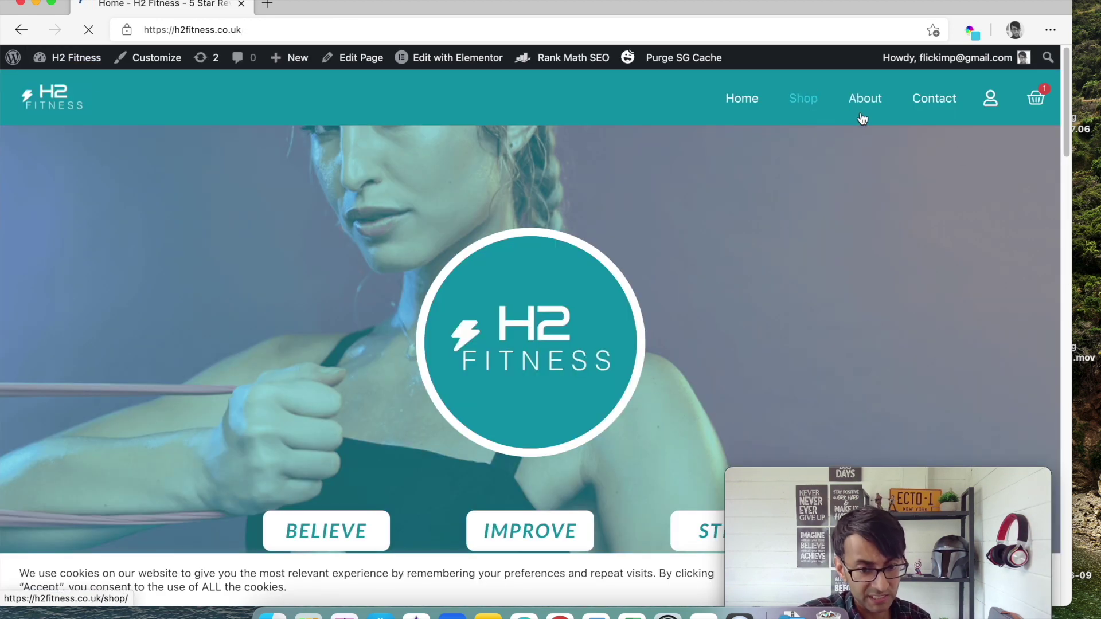
Step: Add another Latex Long Resistance Bands from the Shop and view the cart
{"action": "left_click", "coordinate": [802, 101]}
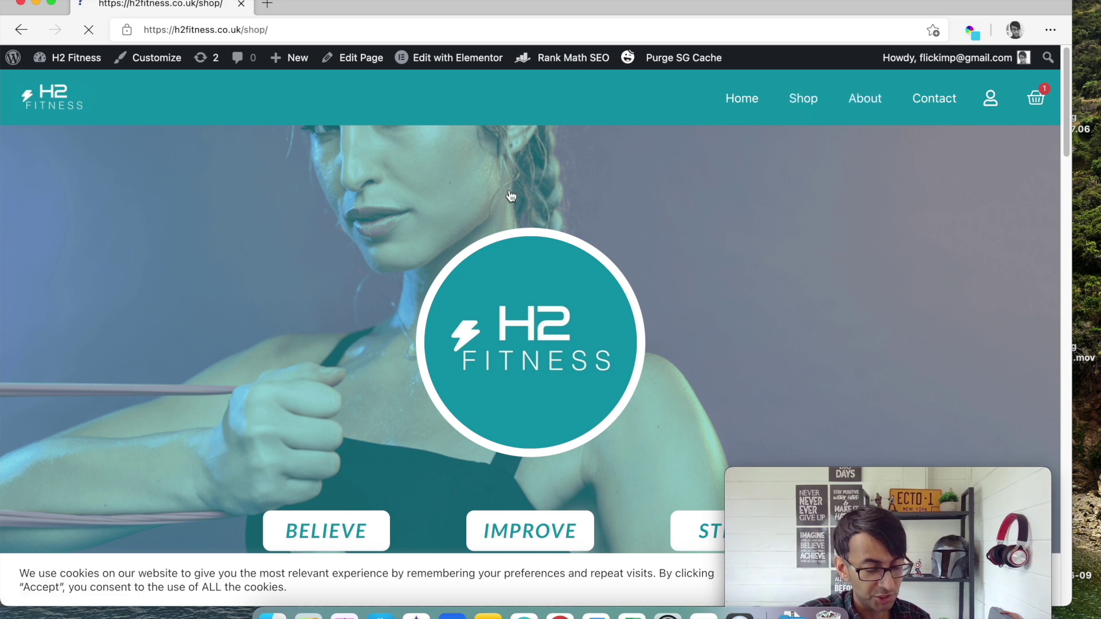
{"action": "scroll", "coordinate": [267, 435], "scroll_direction": "down", "scroll_amount": 5}
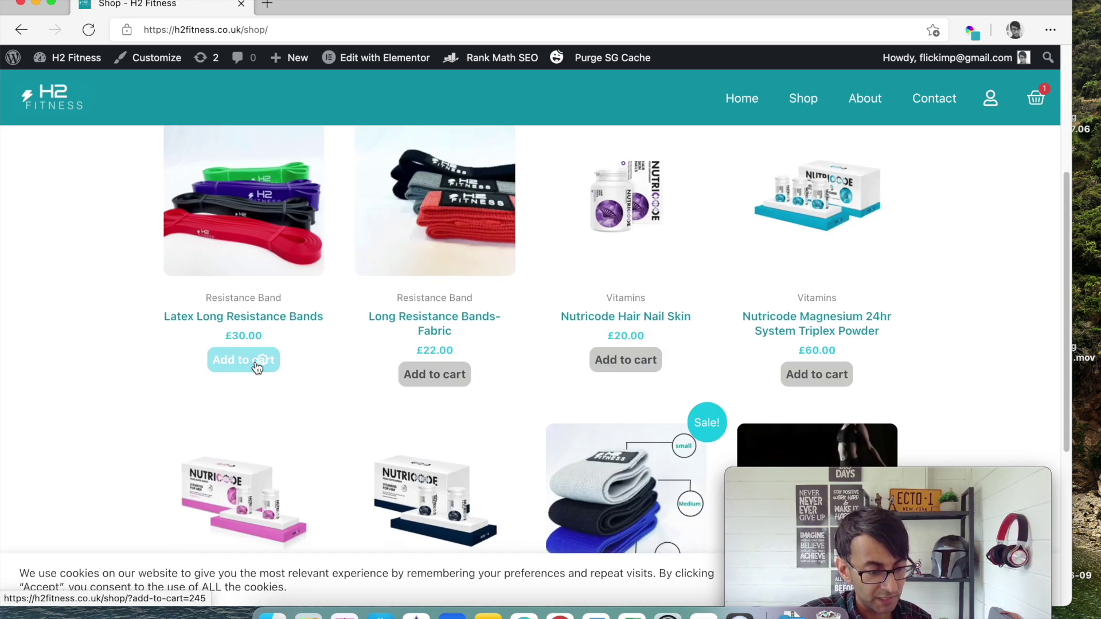
{"action": "left_click", "coordinate": [256, 365]}
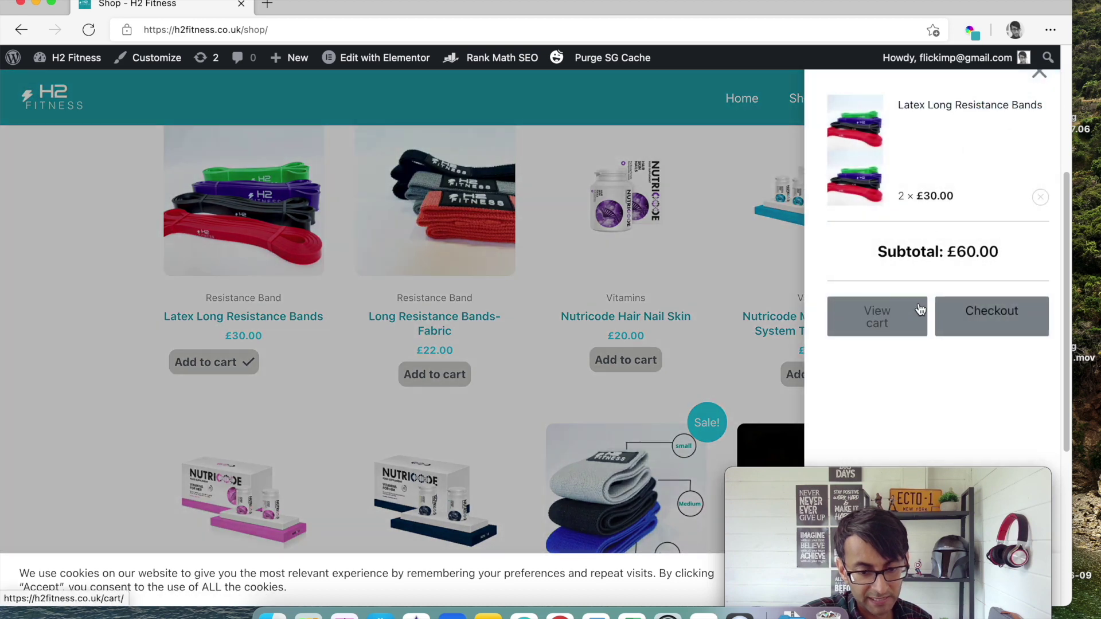
{"action": "left_click", "coordinate": [918, 310]}
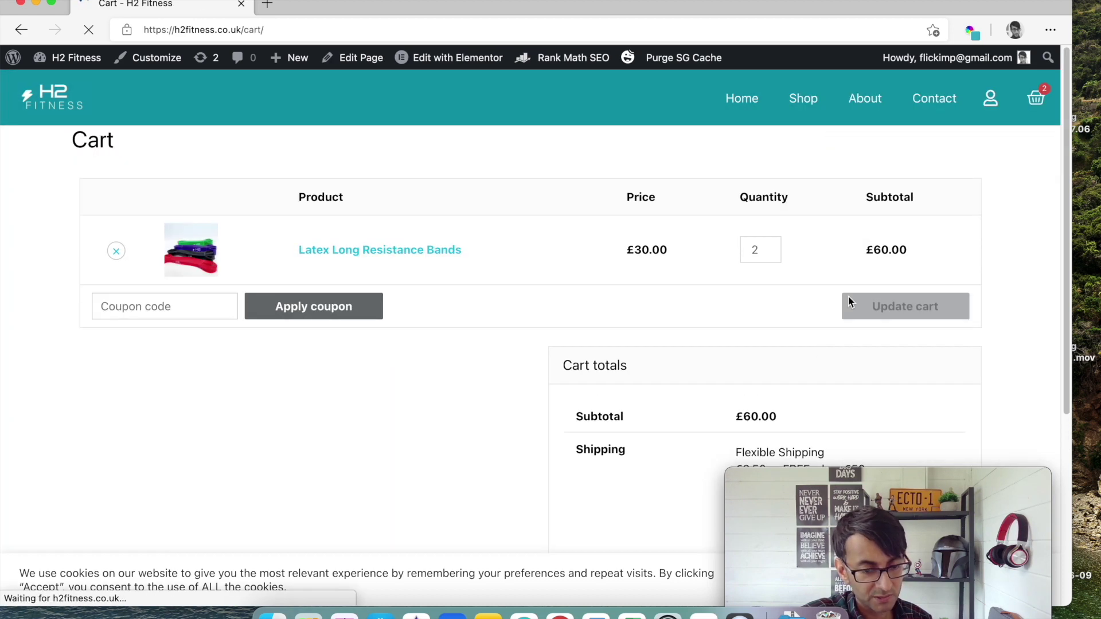
Step: Proceed to checkout with two bands totalling £60.00 and open the Checkout page for editing
{"action": "scroll", "coordinate": [907, 435], "scroll_direction": "down", "scroll_amount": 2}
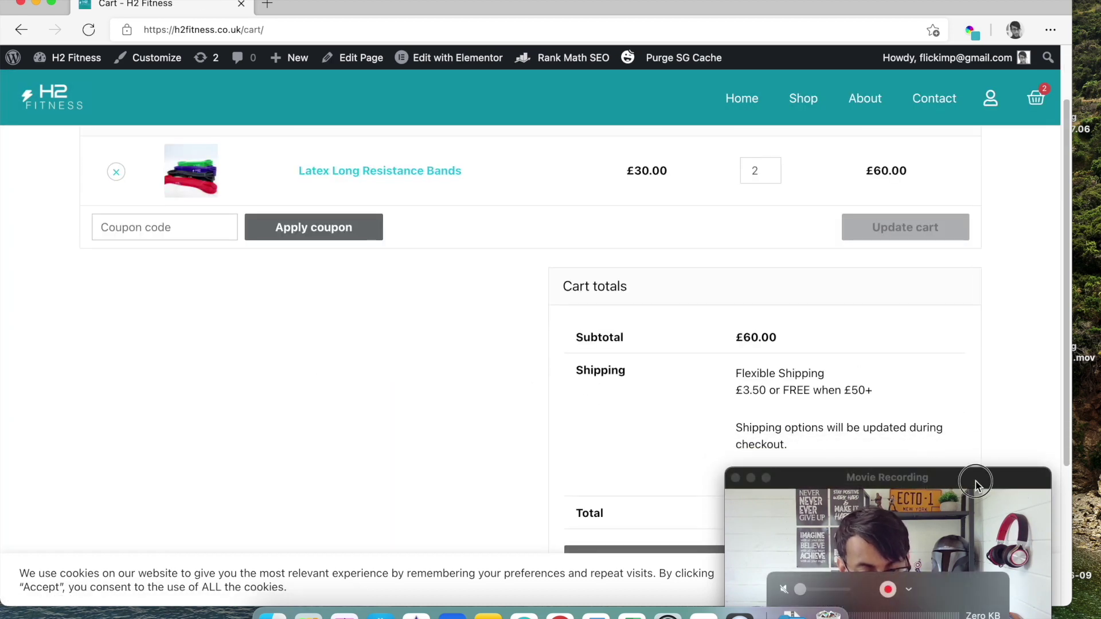
{"action": "left_click_drag", "start_coordinate": [974, 484], "coordinate": [527, 435]}
{"action": "scroll", "coordinate": [887, 463], "scroll_direction": "up", "scroll_amount": 1}
{"action": "scroll", "coordinate": [887, 462], "scroll_direction": "down", "scroll_amount": 5}
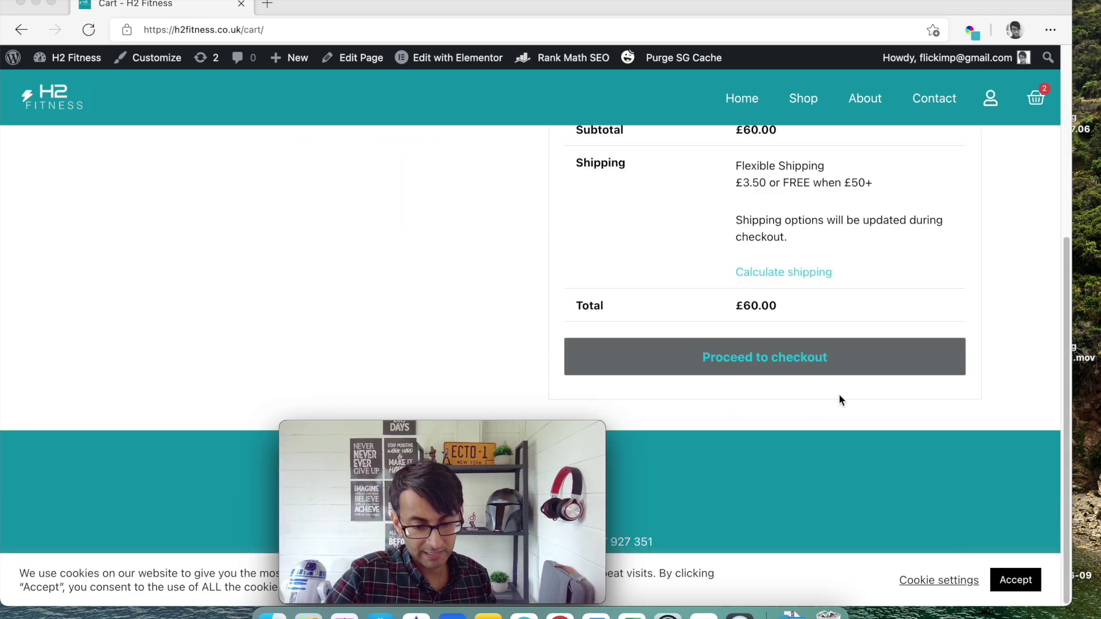
{"action": "left_click", "coordinate": [800, 363]}
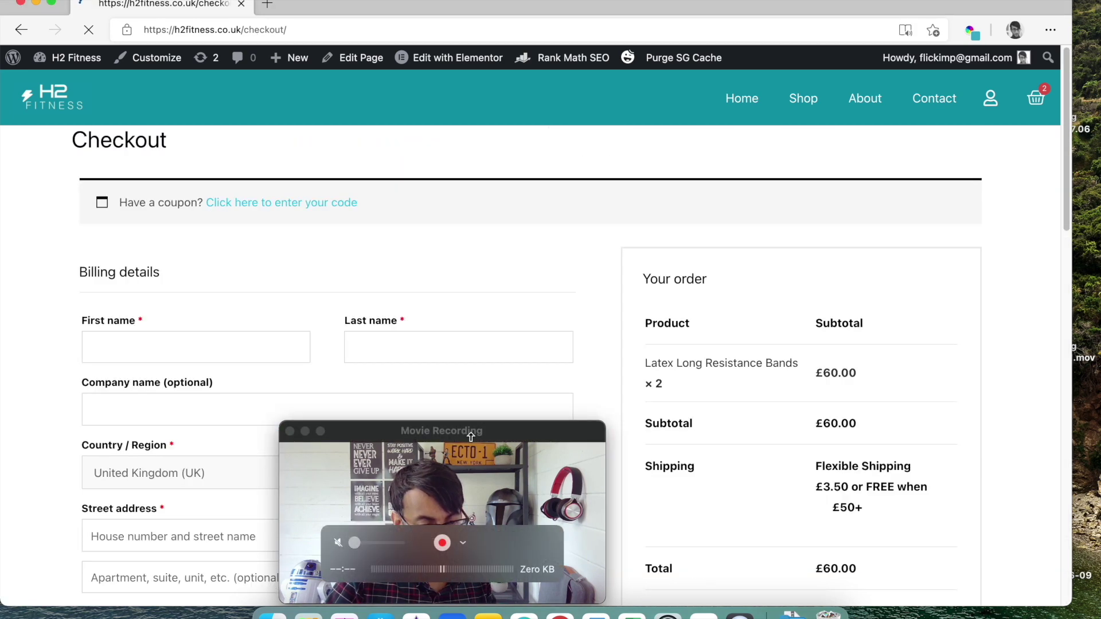
{"action": "left_click_drag", "start_coordinate": [470, 437], "coordinate": [937, 434]}
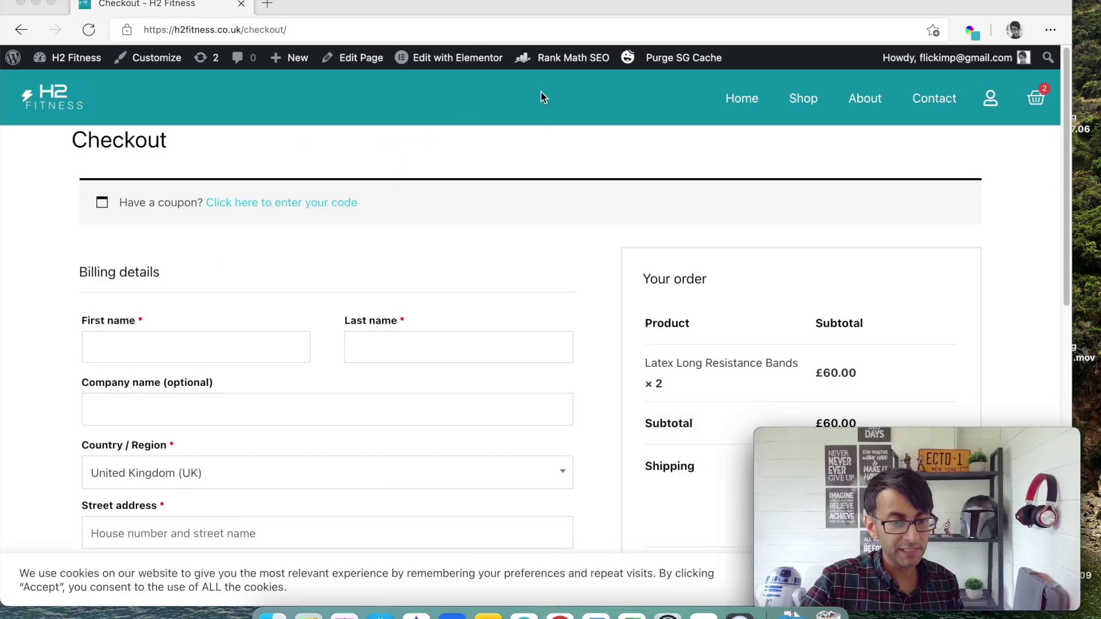
{"action": "left_click", "coordinate": [362, 62]}
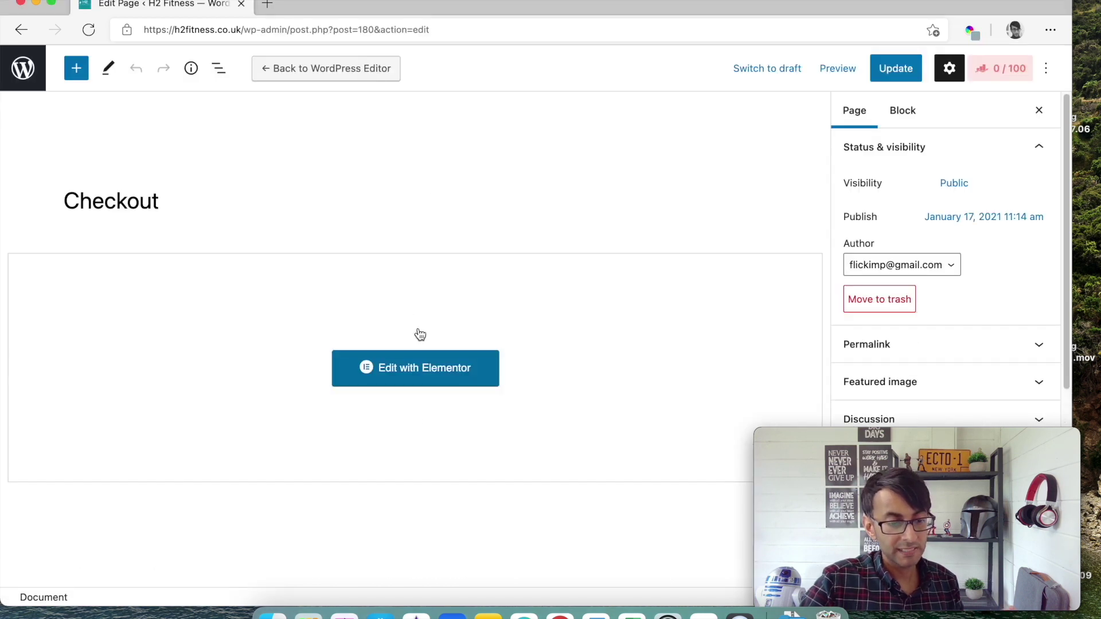
Step: Load the Checkout page in Elementor and show its main section's Layout settings (Boxed width)
{"action": "left_click", "coordinate": [434, 373]}
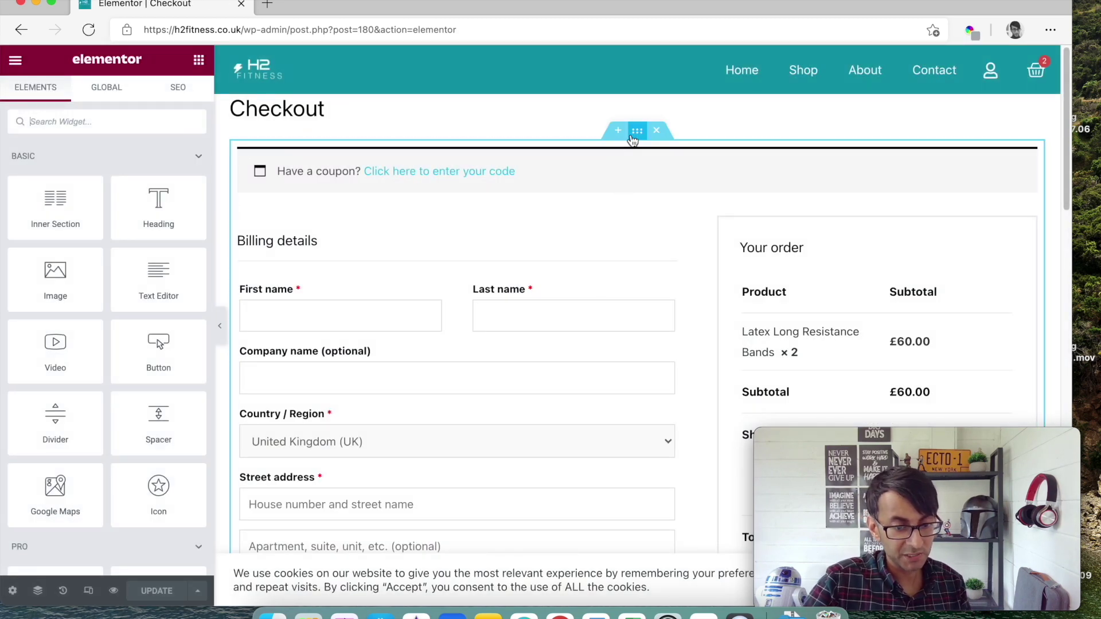
{"action": "left_click", "coordinate": [633, 136]}
{"action": "left_click", "coordinate": [116, 101]}
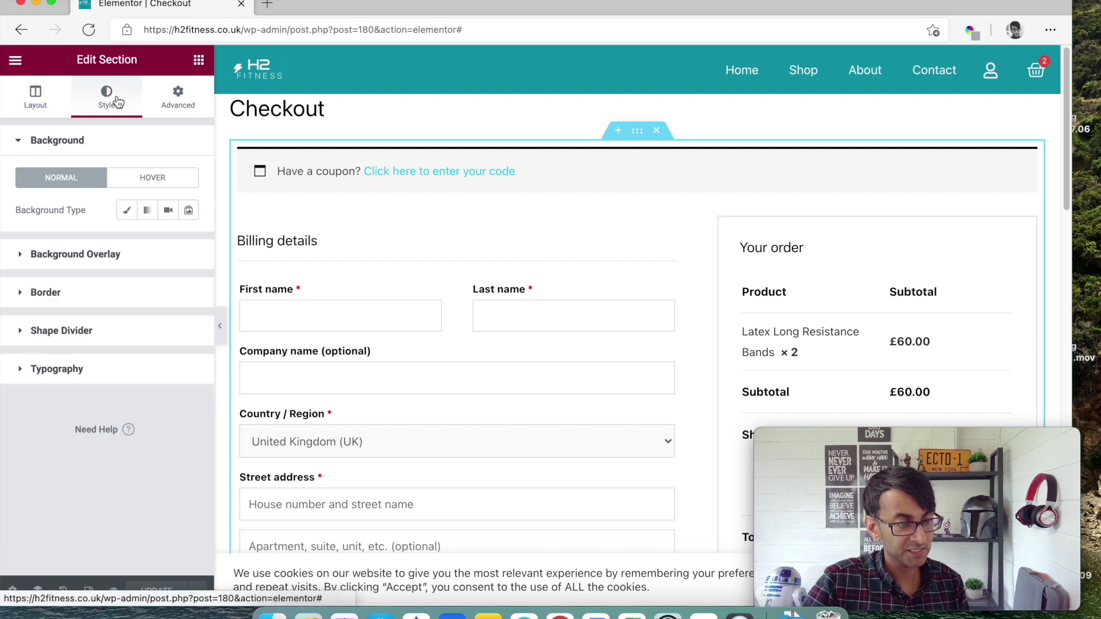
{"action": "left_click", "coordinate": [70, 369]}
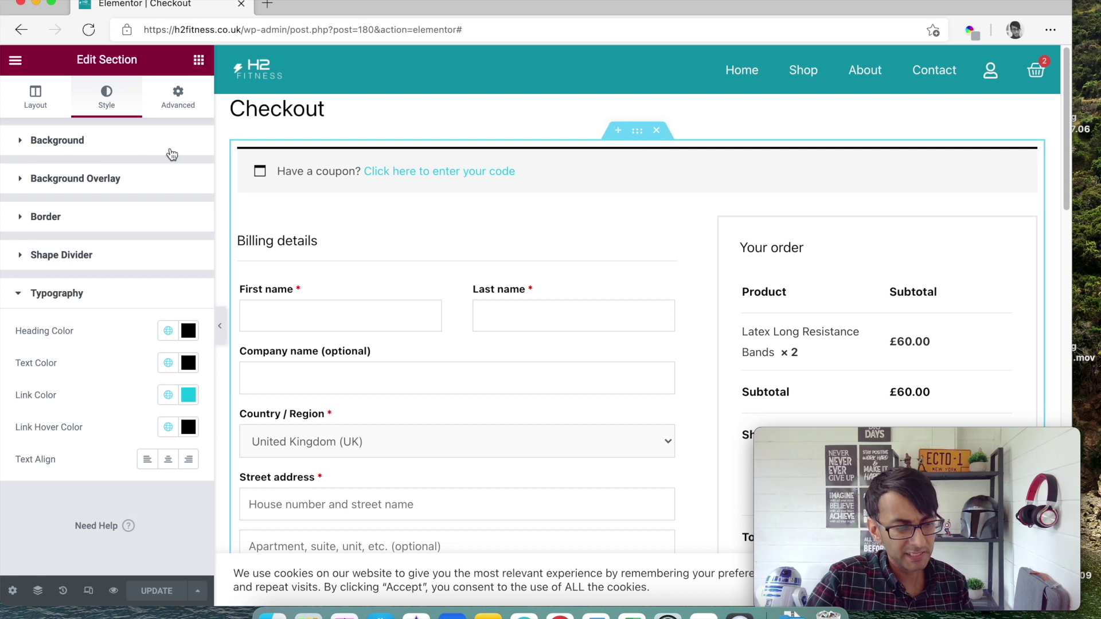
{"action": "left_click", "coordinate": [32, 109]}
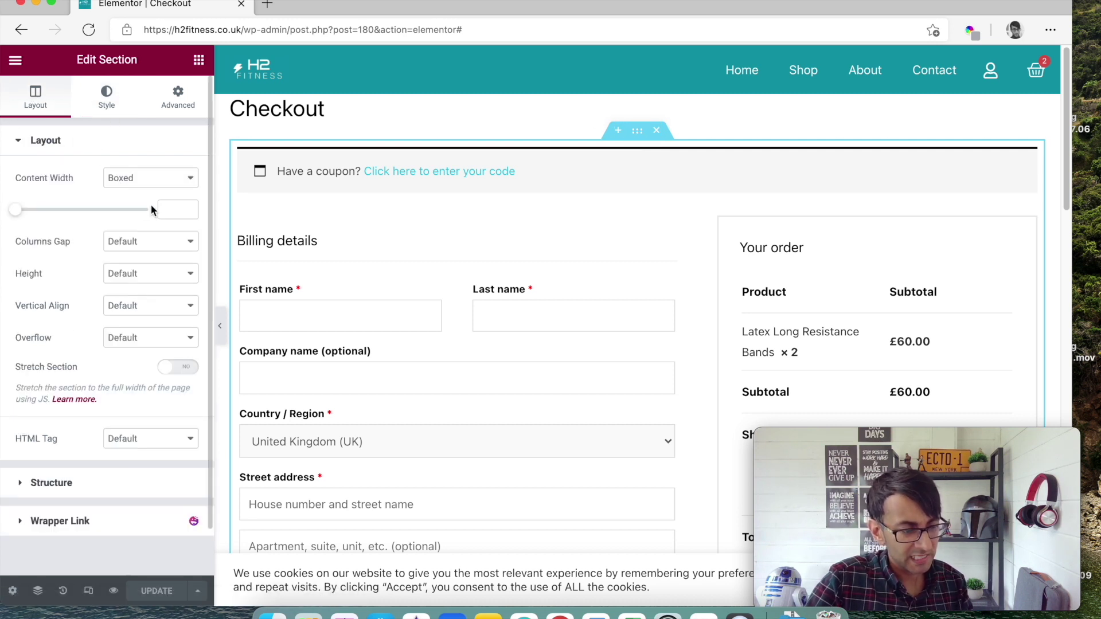
Step: Set the checkout section's content width to 800 and add a resized empty second column
{"action": "type", "text": "800"}
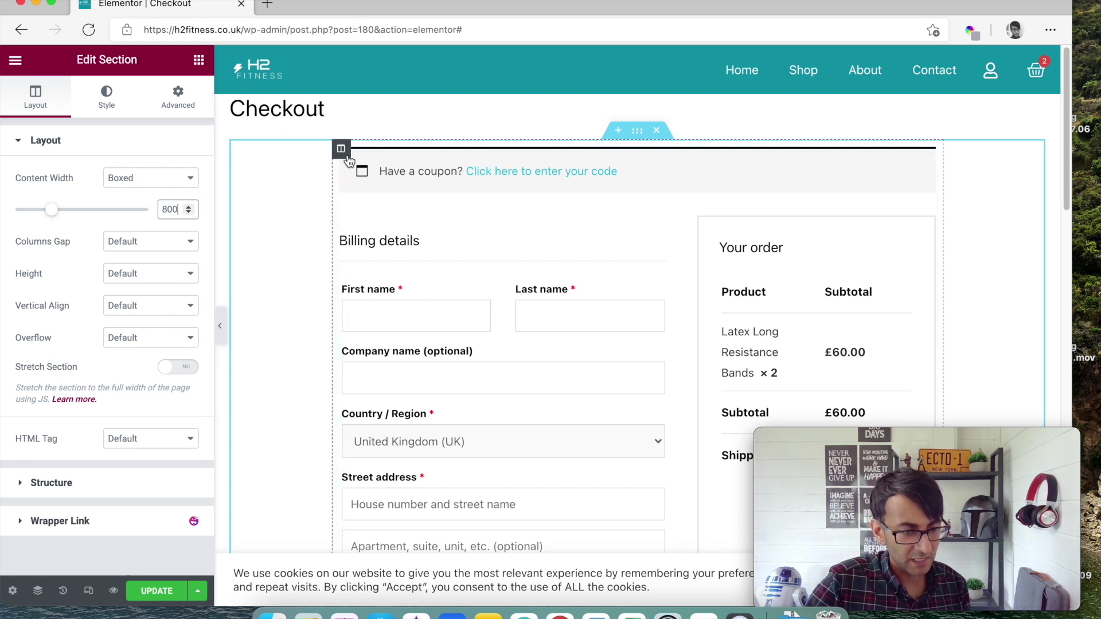
{"action": "right_click", "coordinate": [345, 149]}
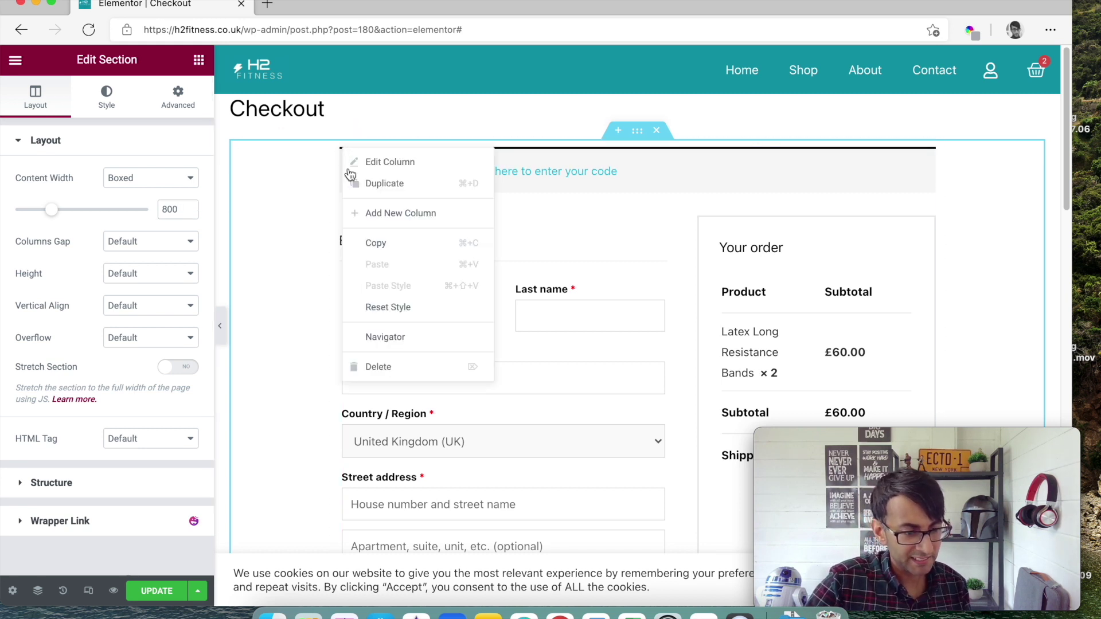
{"action": "left_click", "coordinate": [396, 213]}
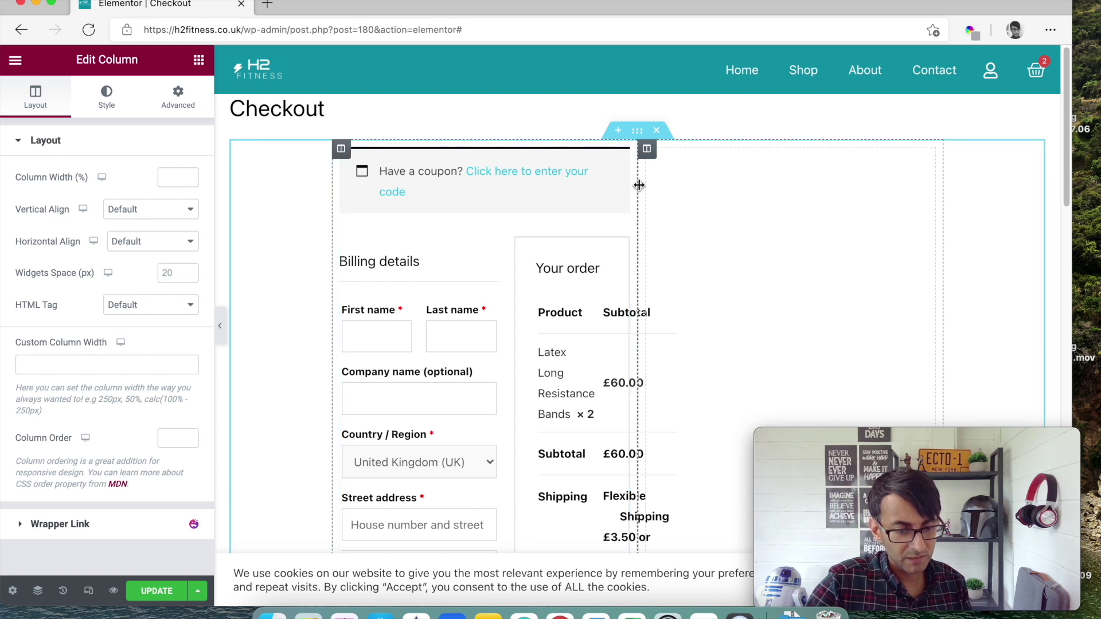
{"action": "left_click_drag", "start_coordinate": [638, 189], "coordinate": [840, 211]}
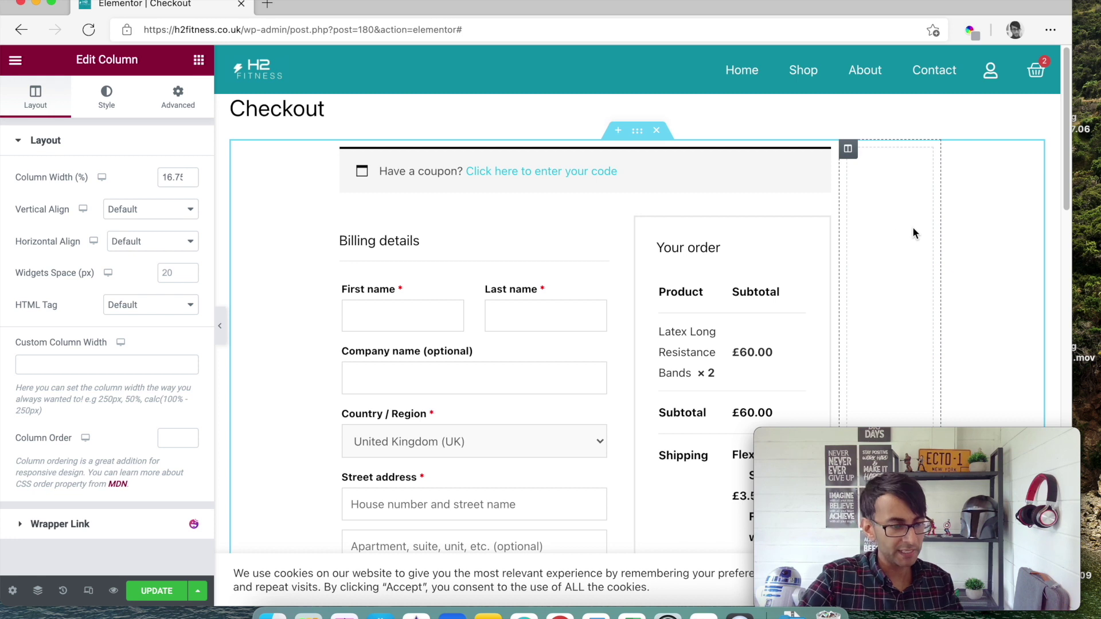
{"action": "left_click", "coordinate": [637, 130]}
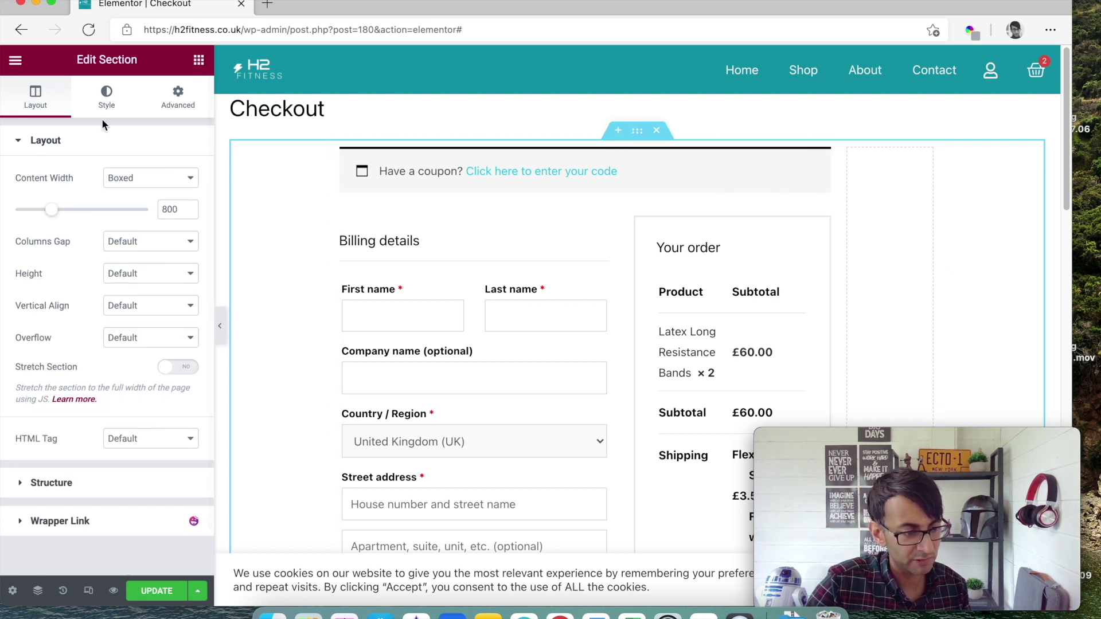
{"action": "left_click", "coordinate": [109, 181]}
Step: Switch the checkout section to Full Width and widen the empty right-hand column
{"action": "left_click", "coordinate": [117, 206]}
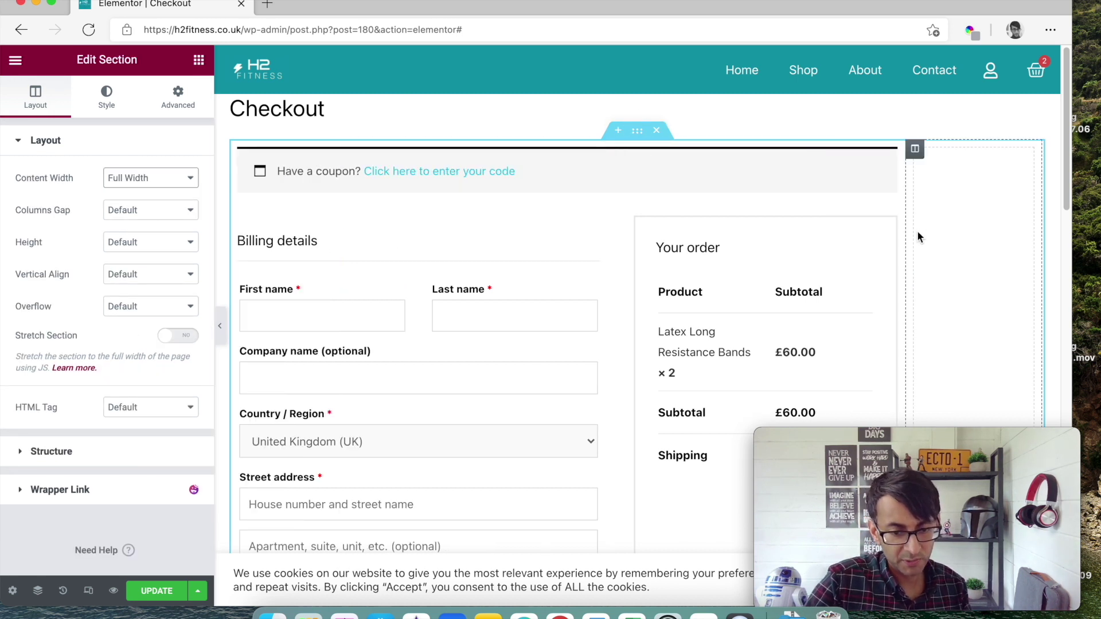
{"action": "left_click_drag", "start_coordinate": [907, 234], "coordinate": [850, 229]}
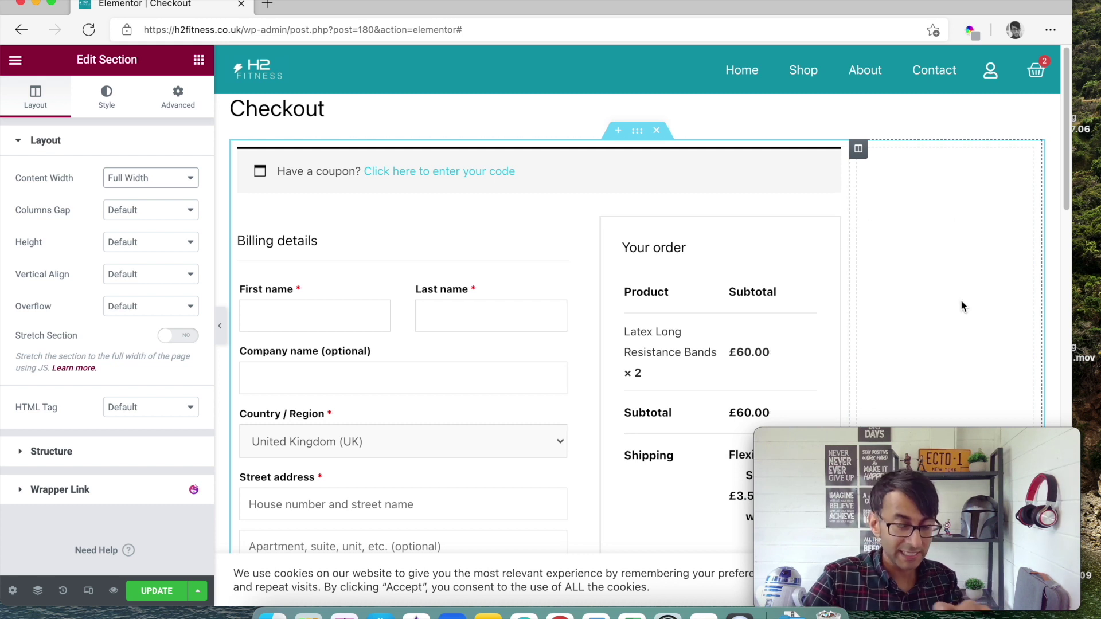